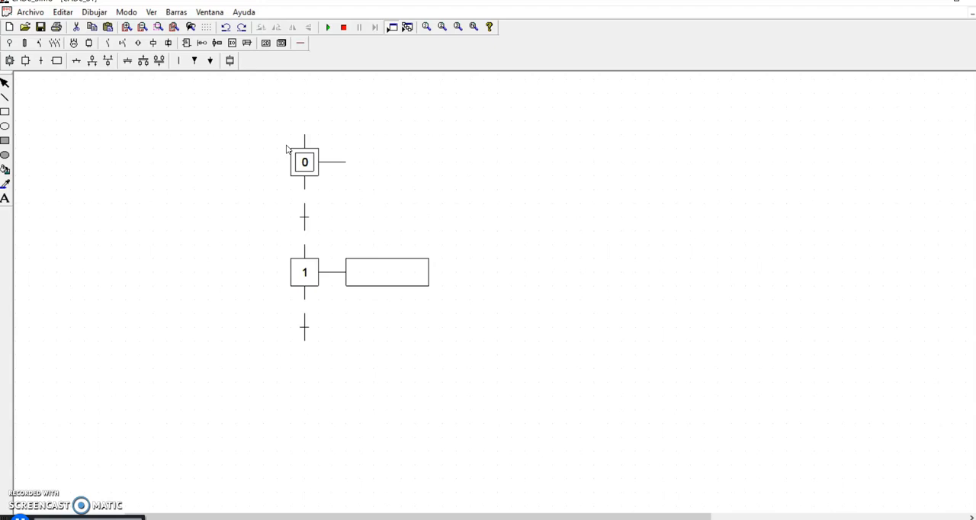
pyautogui.click(309, 173)
pyautogui.click(399, 242)
pyautogui.moveTo(311, 218)
pyautogui.mouseDown()
pyautogui.moveTo(169, 218)
pyautogui.moveTo(312, 220)
pyautogui.mouseUp()
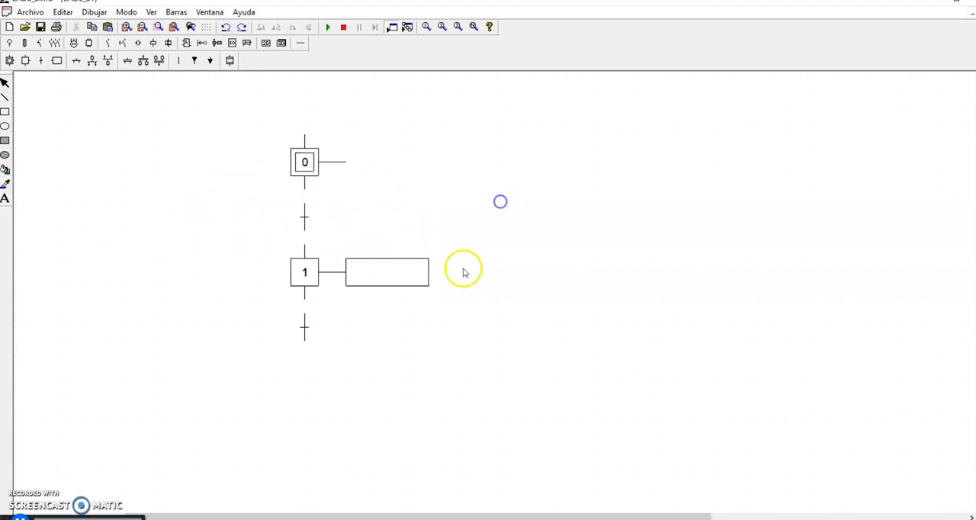
pyautogui.moveTo(389, 270)
pyautogui.mouseDown()
pyautogui.moveTo(549, 185)
pyautogui.moveTo(387, 285)
pyautogui.moveTo(403, 272)
pyautogui.mouseUp()
pyautogui.click(660, 320)
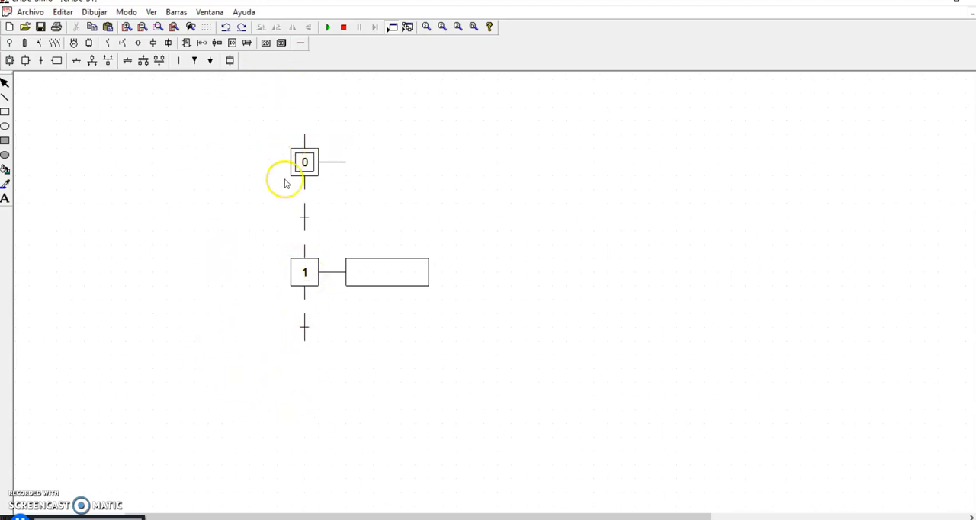
pyautogui.moveTo(309, 221)
pyautogui.mouseDown()
pyautogui.moveTo(261, 220)
pyautogui.moveTo(317, 222)
pyautogui.mouseUp()
pyautogui.click(610, 219)
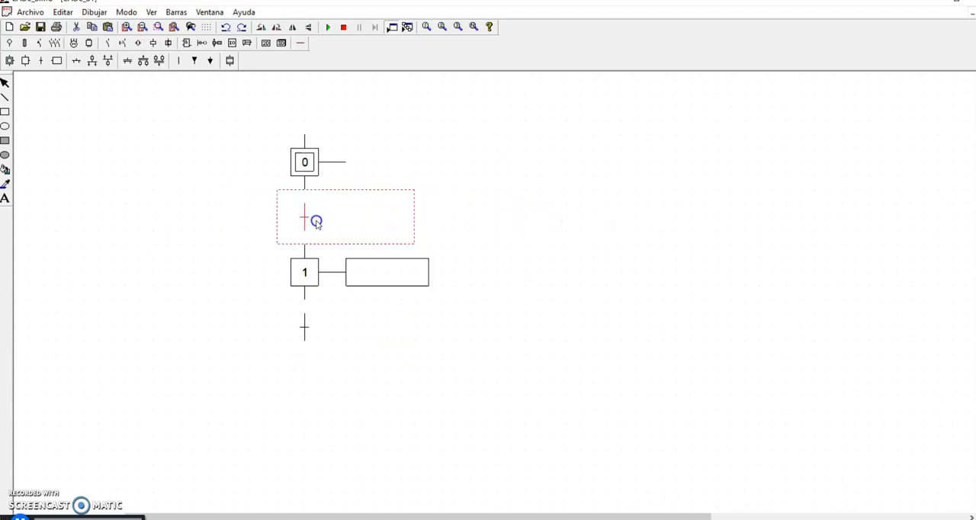
pyautogui.click(489, 214)
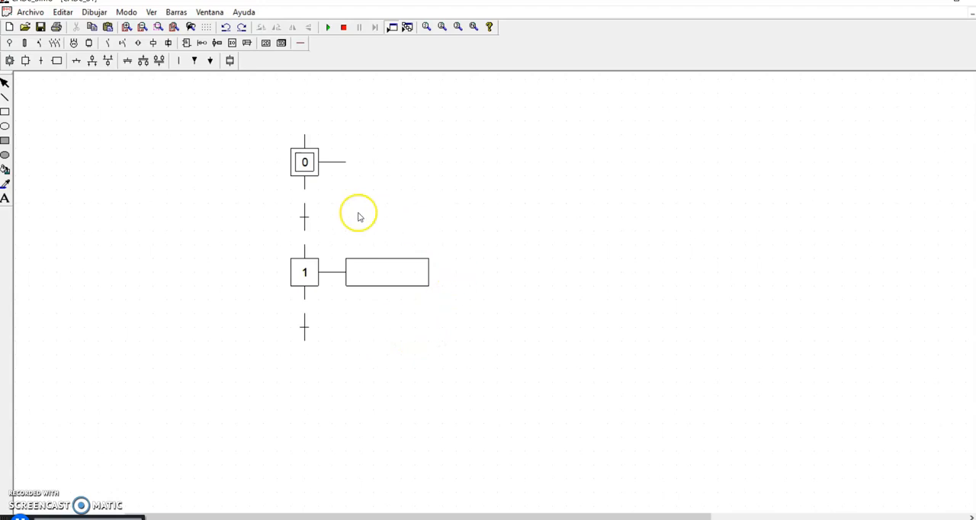
pyautogui.click(306, 222)
pyautogui.moveTo(306, 222)
pyautogui.mouseDown()
pyautogui.moveTo(388, 222)
pyautogui.moveTo(312, 224)
pyautogui.mouseUp()
pyautogui.click(536, 240)
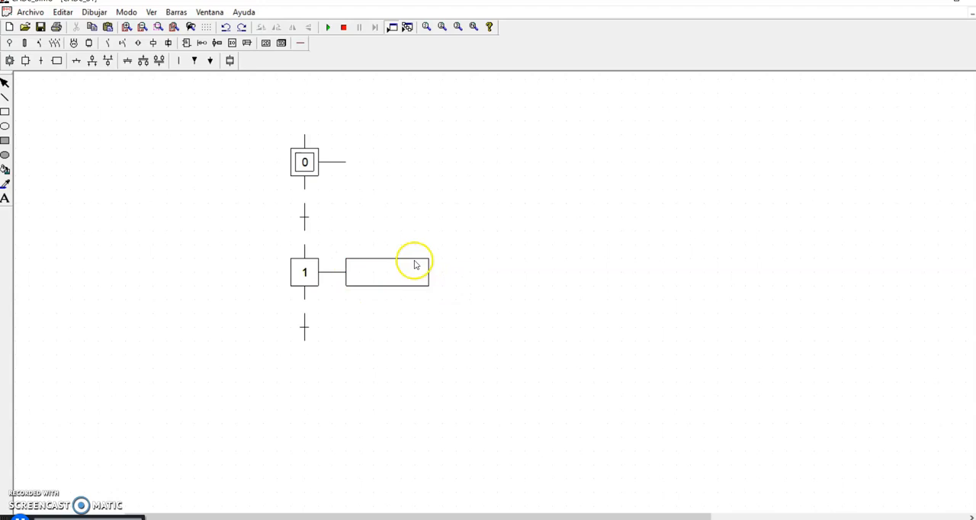
# - Link step 0, step 1 and their transitions with lines, and draw a return loop from the last transition back above step 0
pyautogui.click(180, 61)
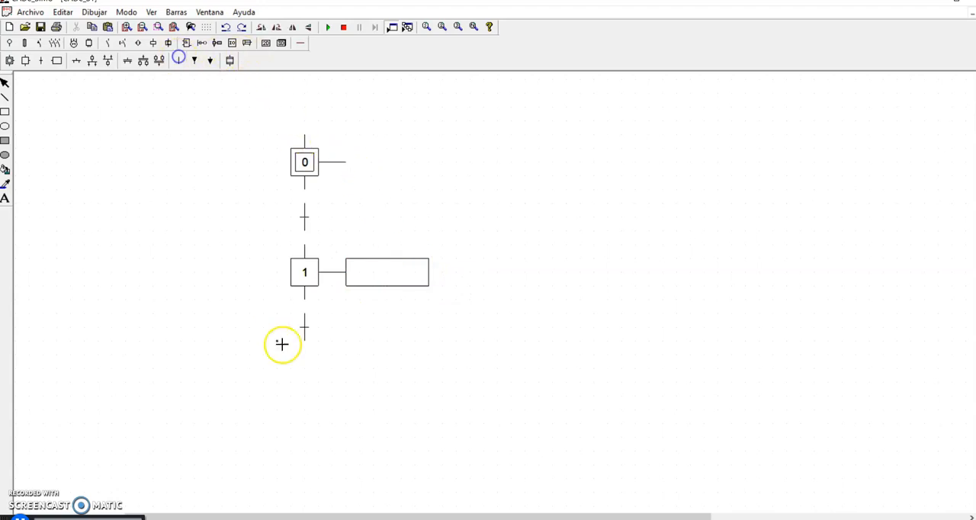
pyautogui.click(308, 206)
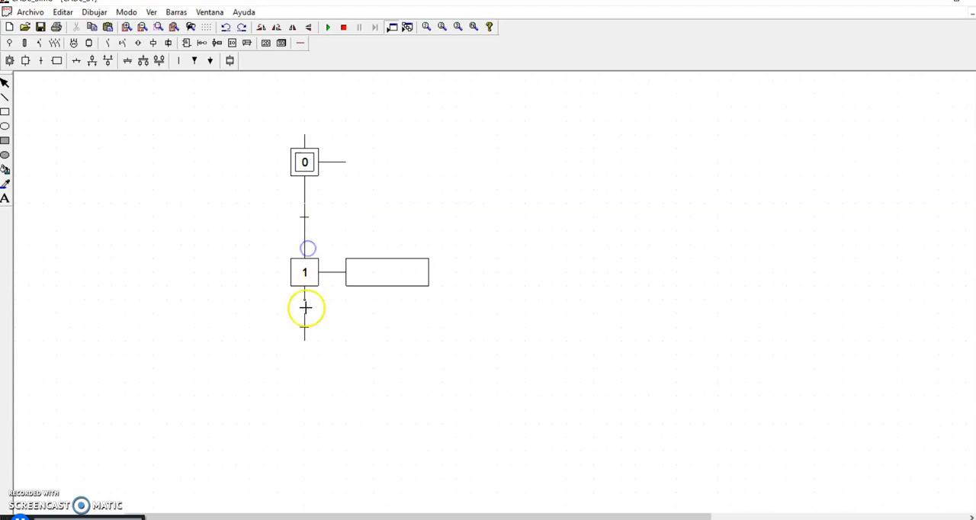
pyautogui.click(304, 344)
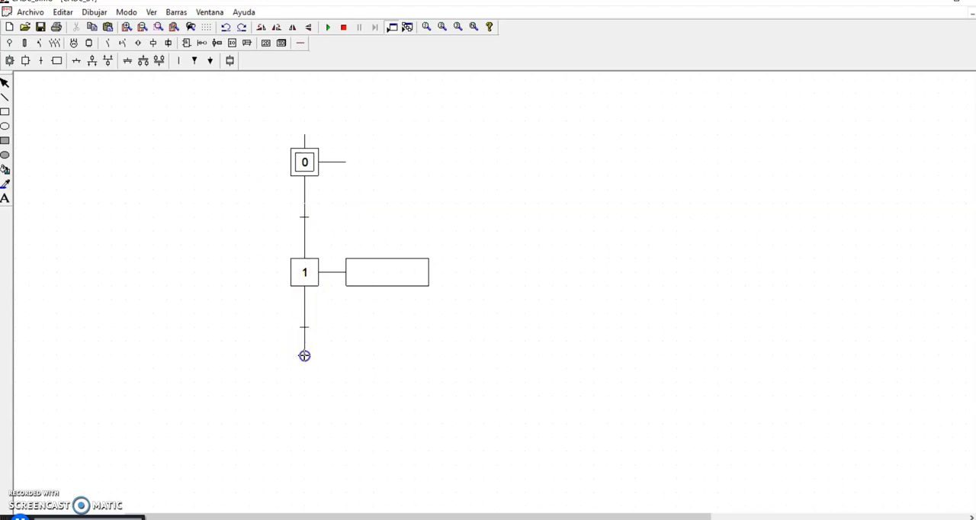
pyautogui.moveTo(308, 131); pyautogui.dragTo(307, 361)
pyautogui.moveTo(266, 339); pyautogui.dragTo(266, 129)
pyautogui.click(390, 141)
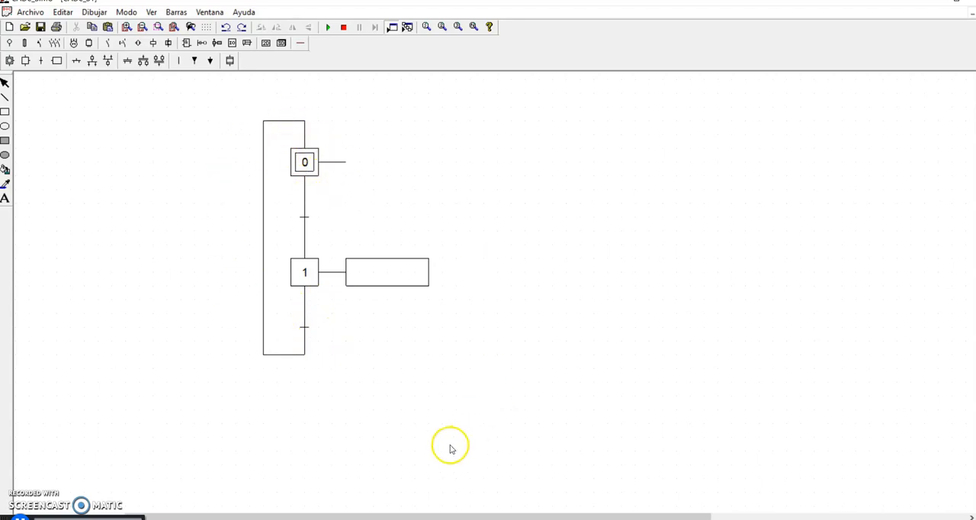
# - Name the GRAFCET action attached to step 1 as K1, keeping its operand at "1"
pyautogui.click(129, 27)
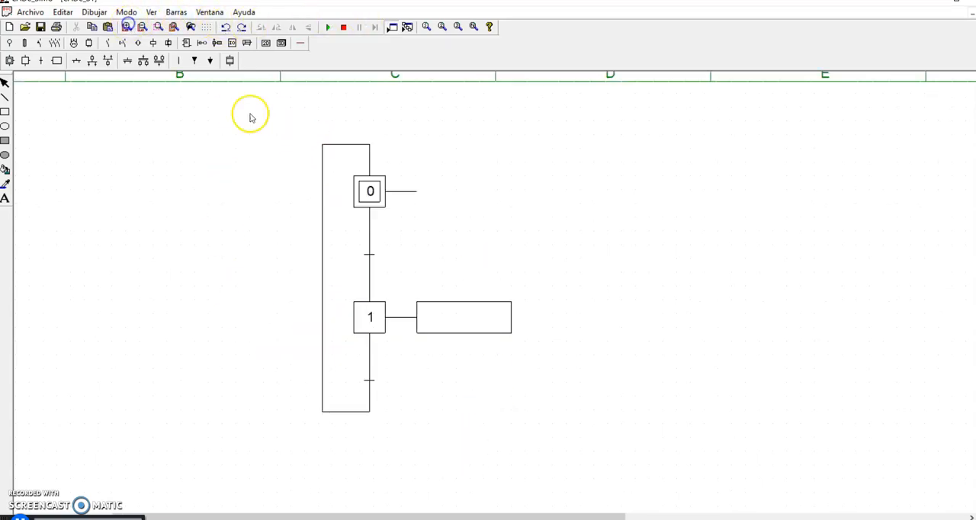
pyautogui.click(490, 333)
pyautogui.doubleClick(490, 333)
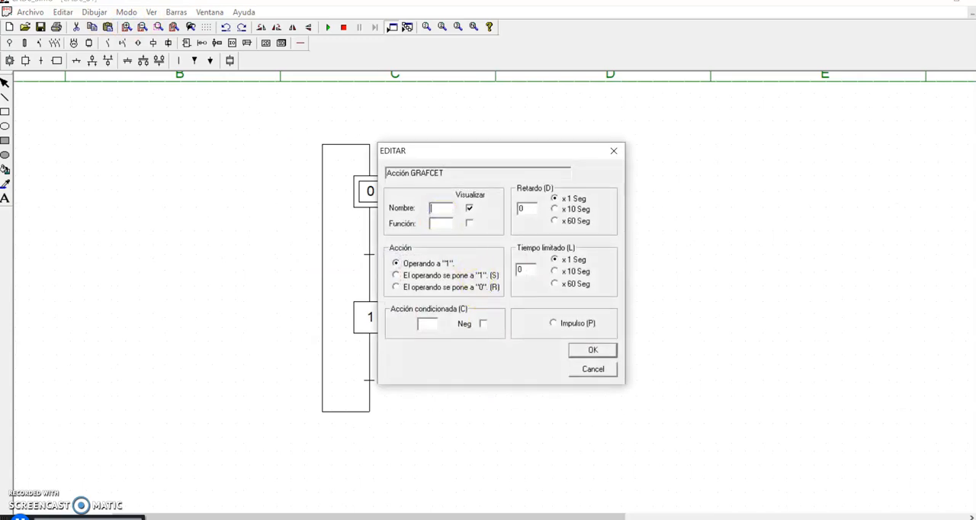
pyautogui.press('Return')
pyautogui.click(581, 360)
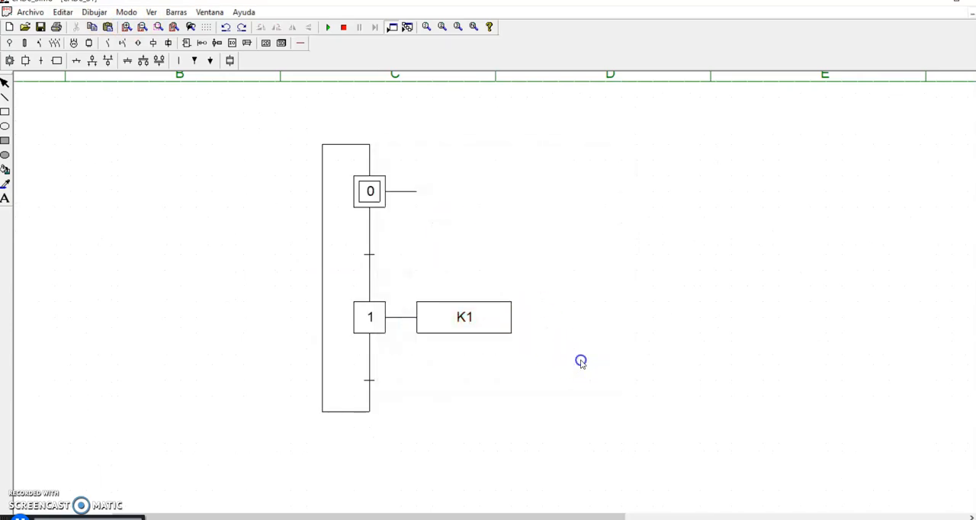
# - Place a monostable coil in the empty area beside the GRAFCET and name it K1
pyautogui.click(155, 45)
pyautogui.click(708, 357)
pyautogui.doubleClick(708, 356)
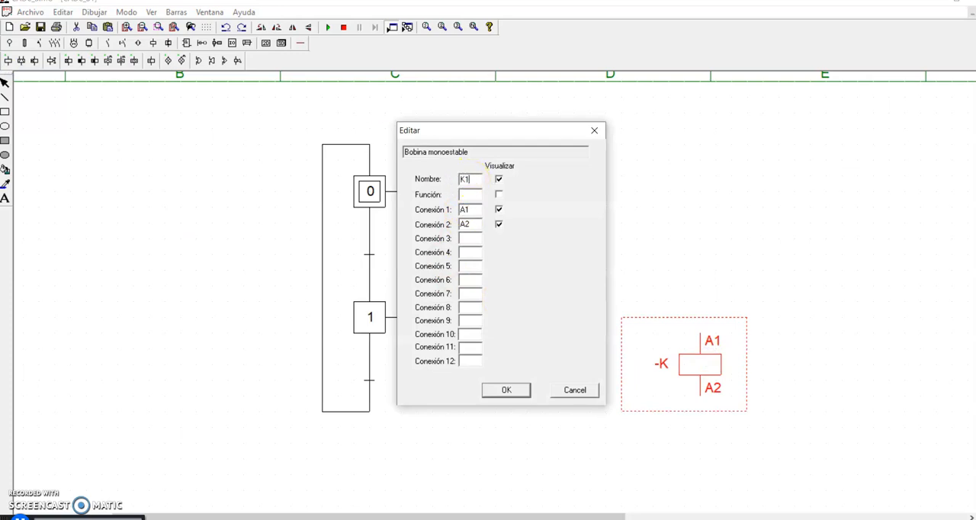
pyautogui.write('K1')
pyautogui.press('Return')
pyautogui.click(435, 164)
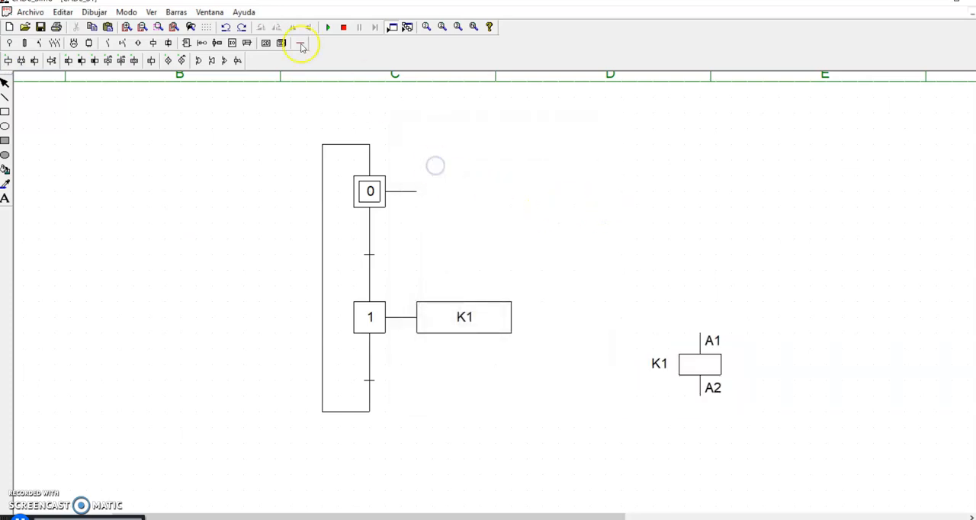
# - Place two push buttons side by side above the K1 coil, and set the second one to red with the name STOP
pyautogui.click(120, 44)
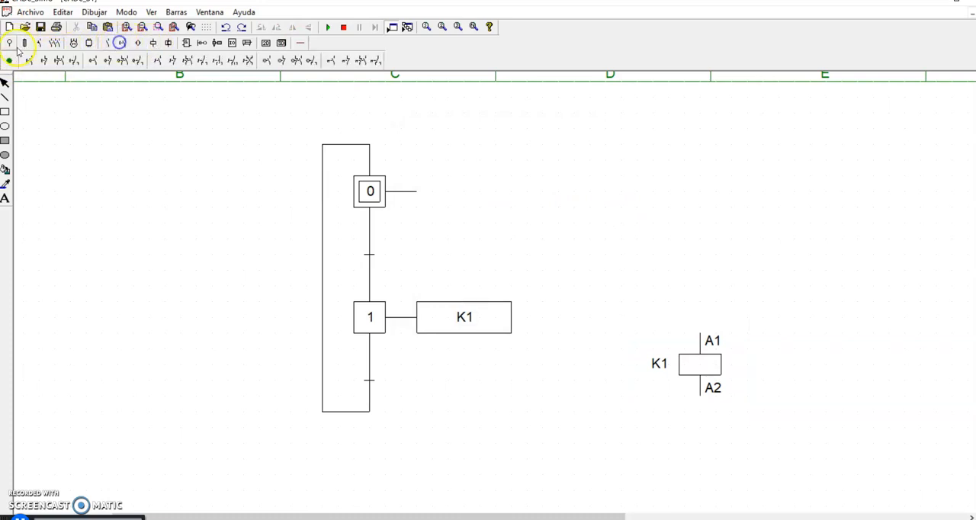
pyautogui.click(652, 176)
pyautogui.click(753, 180)
pyautogui.doubleClick(751, 185)
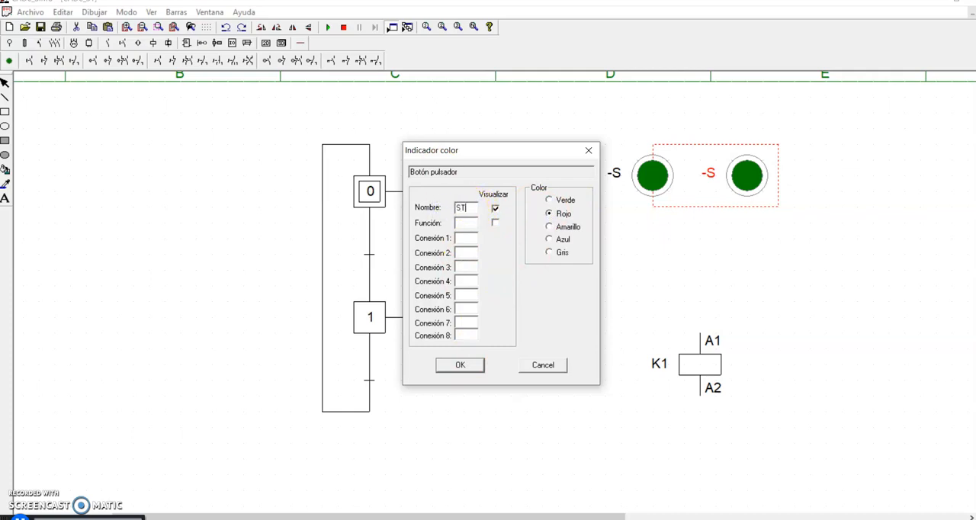
pyautogui.click(460, 365)
# - Name the remaining push button START and keep its colour green
pyautogui.click(648, 191)
pyautogui.doubleClick(649, 191)
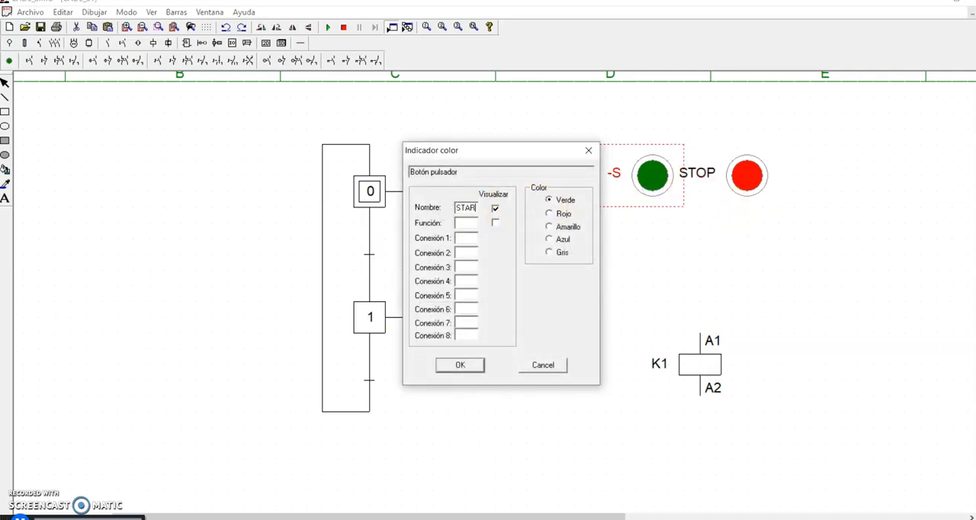
pyautogui.click(460, 365)
# - Rearrange the components with START above STOP next to the GRAFCET and the K1 coil beyond them, midway between the two buttons
pyautogui.moveTo(751, 180); pyautogui.dragTo(811, 263)
pyautogui.moveTo(662, 183); pyautogui.dragTo(630, 242)
pyautogui.moveTo(791, 256); pyautogui.dragTo(628, 401)
pyautogui.moveTo(700, 364); pyautogui.dragTo(762, 300)
pyautogui.click(756, 371)
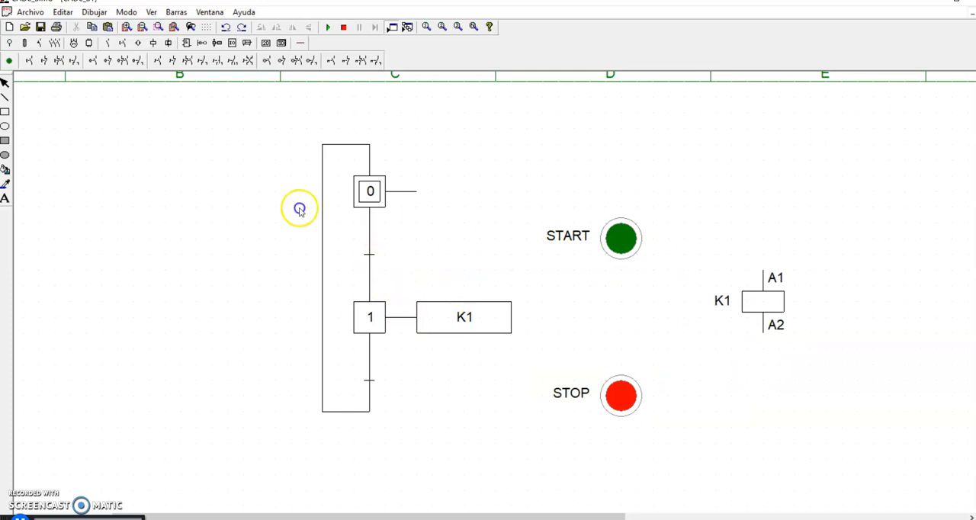
# - Set the transition after step 0 to START and the transition after step 1 to STOP
pyautogui.doubleClick(373, 261)
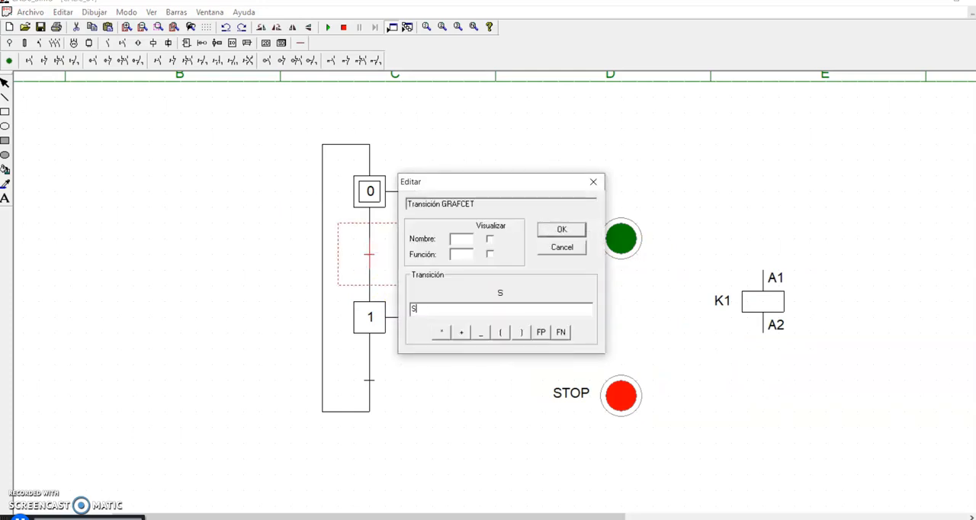
pyautogui.click(566, 227)
pyautogui.doubleClick(378, 389)
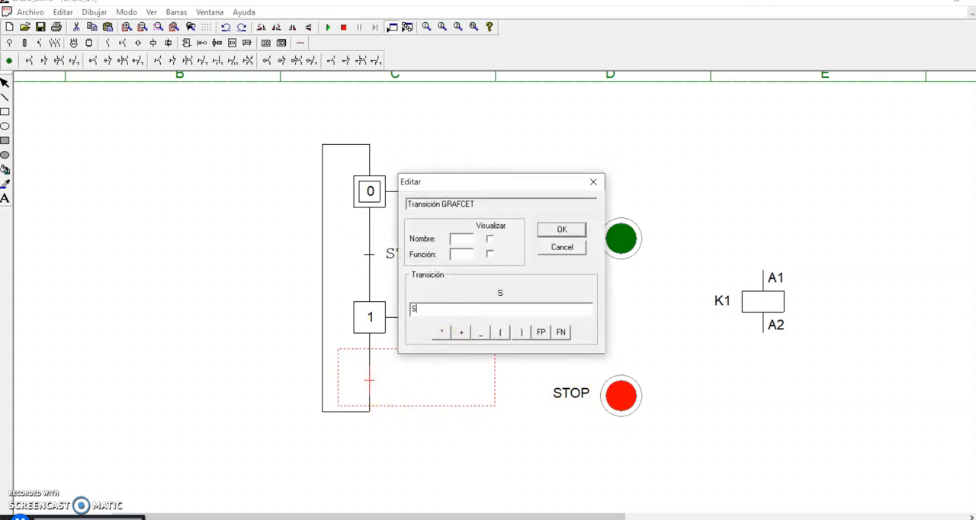
pyautogui.write('P')
pyautogui.press('Return')
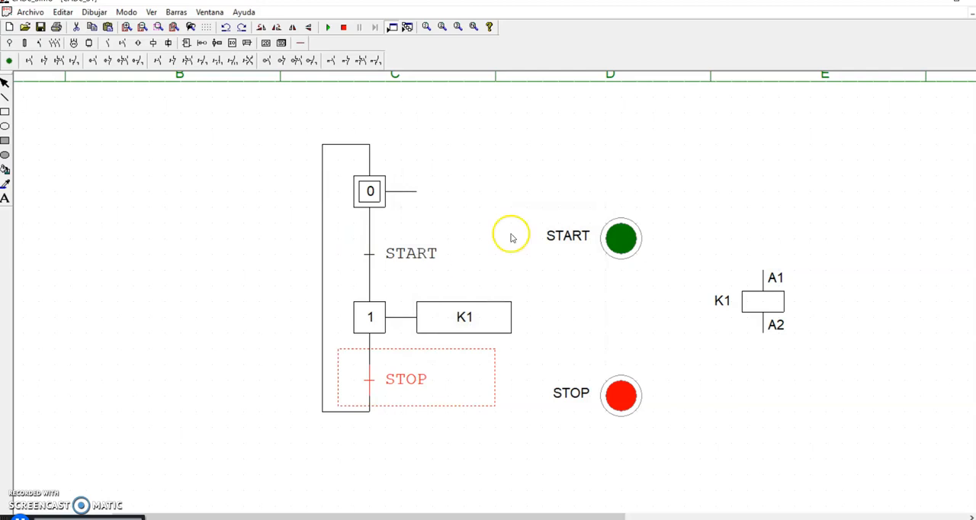
# - Run the simulation and operate START, then STOP, to check the step sequence and the K1 coil
pyautogui.click(376, 61)
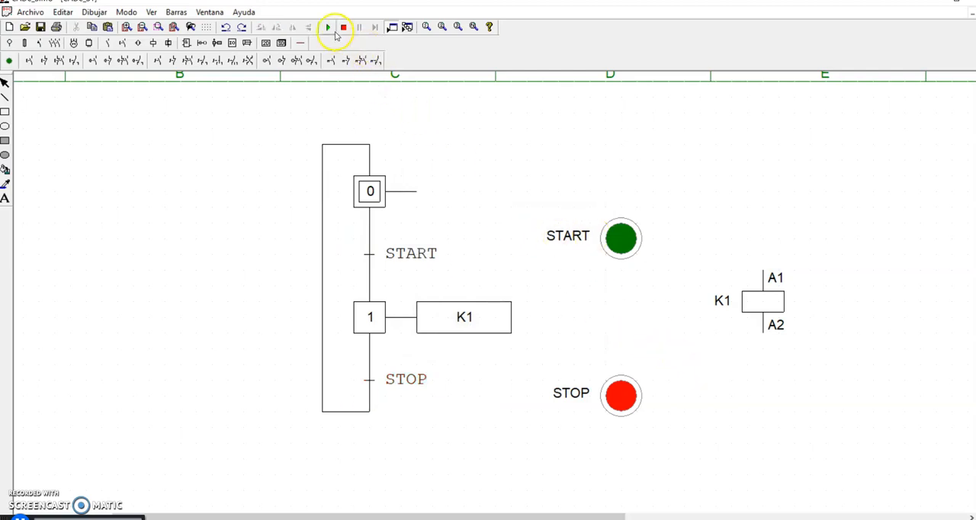
pyautogui.click(328, 27)
pyautogui.click(621, 239)
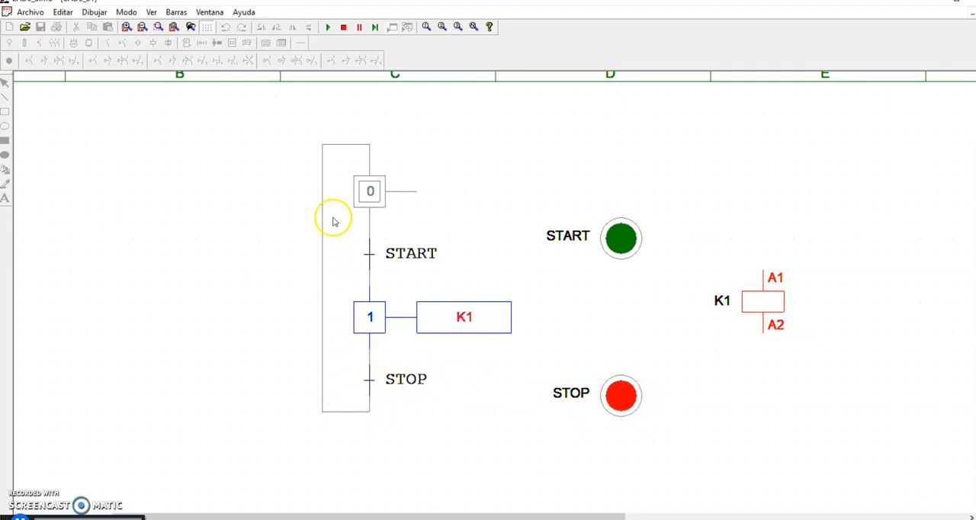
pyautogui.click(617, 395)
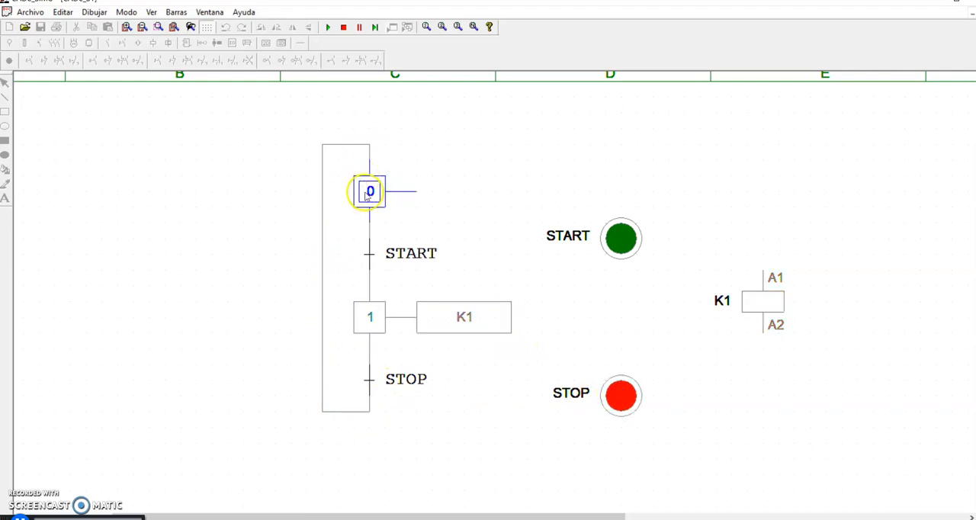
# - Repeat the START and STOP cycle three more times and end the simulation
pyautogui.click(622, 241)
pyautogui.click(621, 385)
pyautogui.click(629, 246)
pyautogui.click(628, 392)
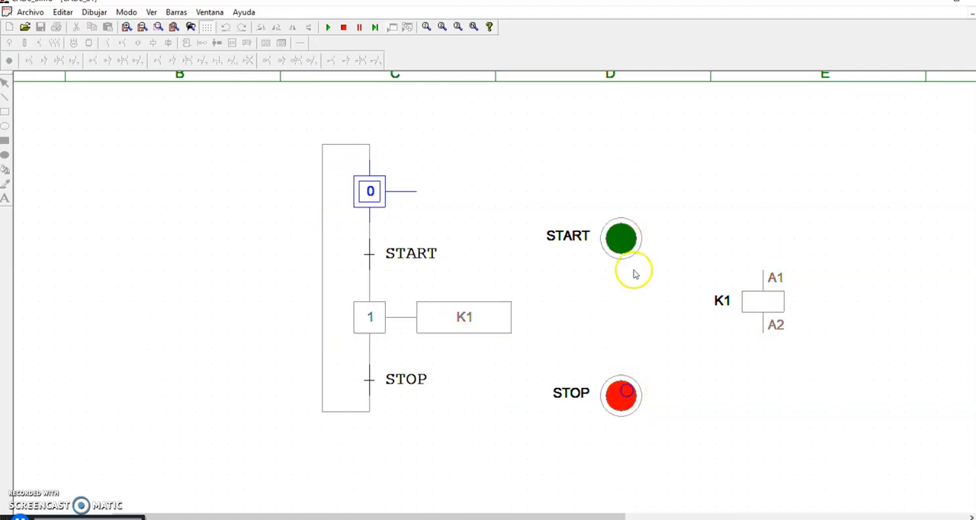
pyautogui.click(623, 238)
pyautogui.click(622, 392)
pyautogui.click(343, 26)
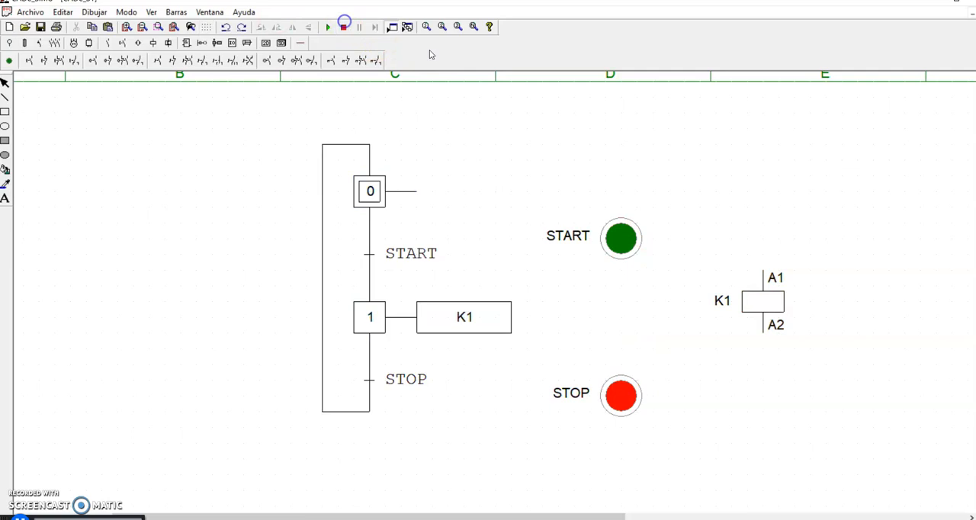
# - Move the STOP and START push buttons level with their matching transitions, one directly above the other
pyautogui.moveTo(616, 402); pyautogui.dragTo(602, 392)
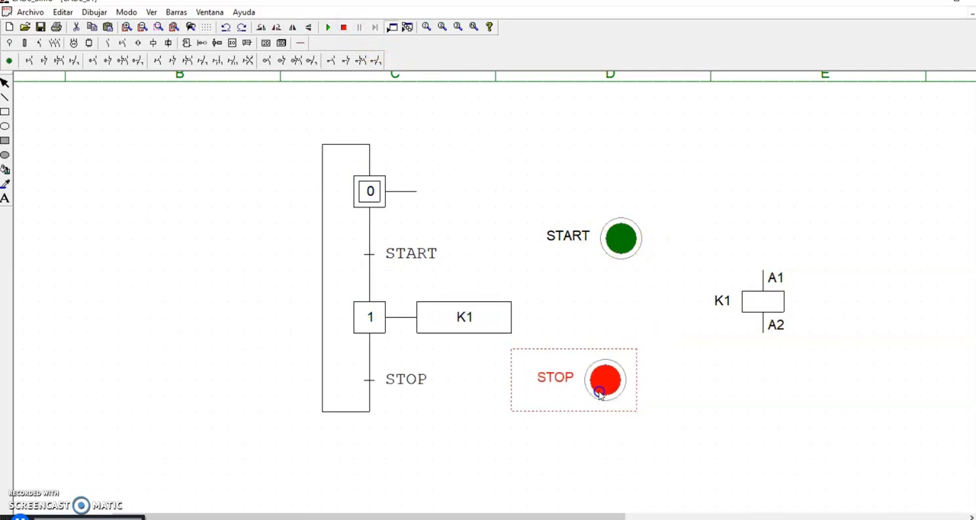
pyautogui.moveTo(621, 238); pyautogui.dragTo(600, 251)
pyautogui.click(747, 379)
pyautogui.moveTo(782, 345); pyautogui.dragTo(760, 326)
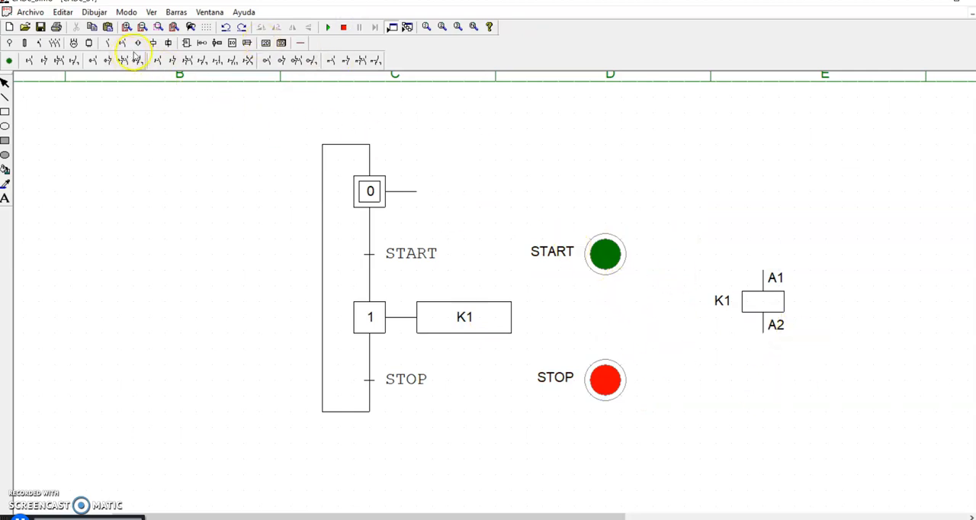
# - Place a three-pole thermal relay above the K1 coil and name it RT
pyautogui.click(34, 44)
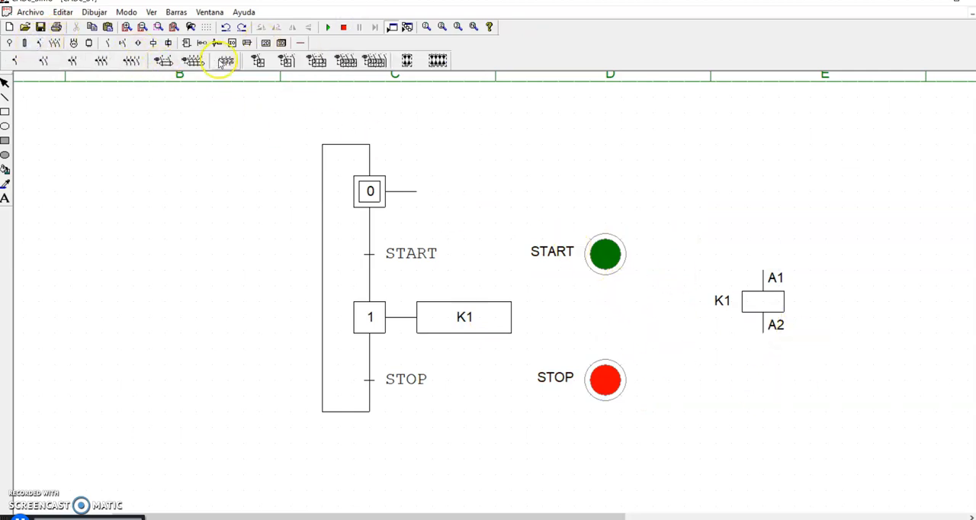
pyautogui.click(733, 166)
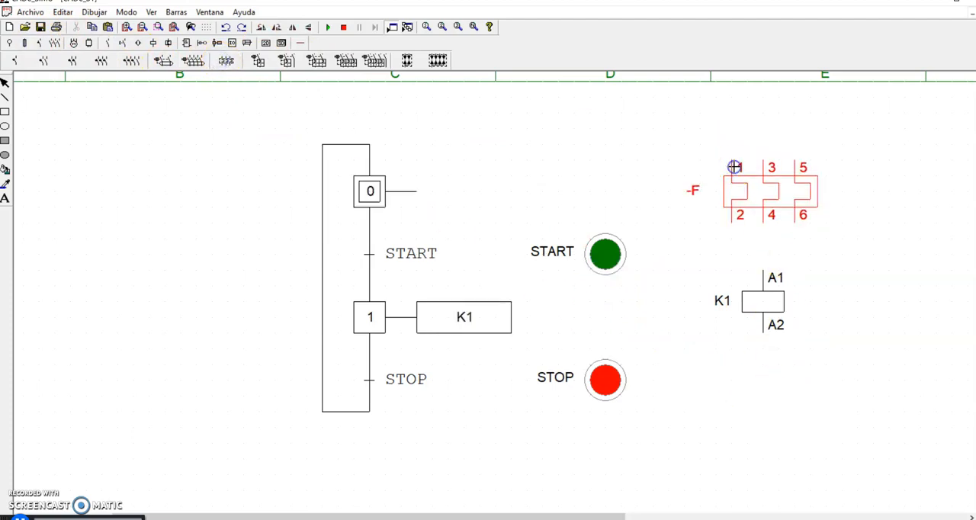
pyautogui.doubleClick(785, 221)
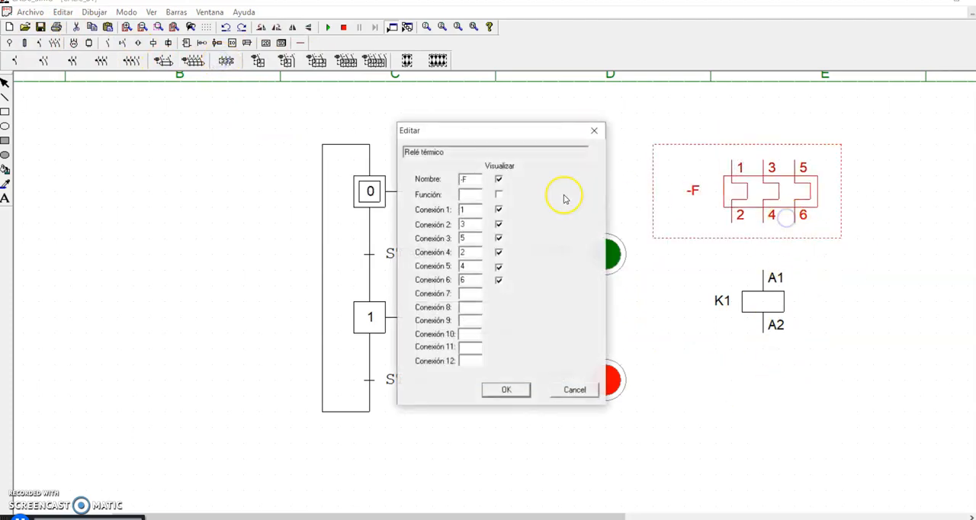
pyautogui.press('Return')
pyautogui.click(784, 488)
pyautogui.moveTo(802, 218); pyautogui.dragTo(866, 310)
pyautogui.click(792, 204)
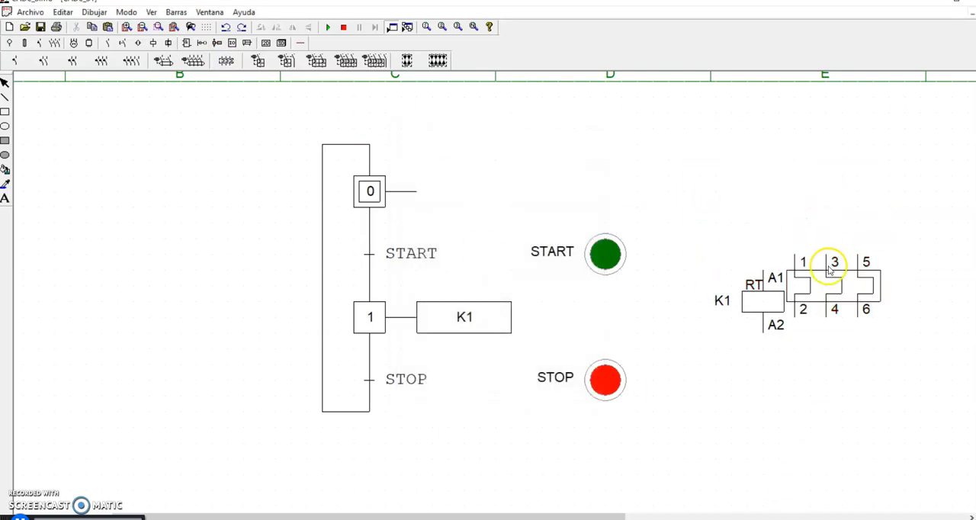
pyautogui.moveTo(831, 269); pyautogui.dragTo(769, 175)
pyautogui.click(860, 230)
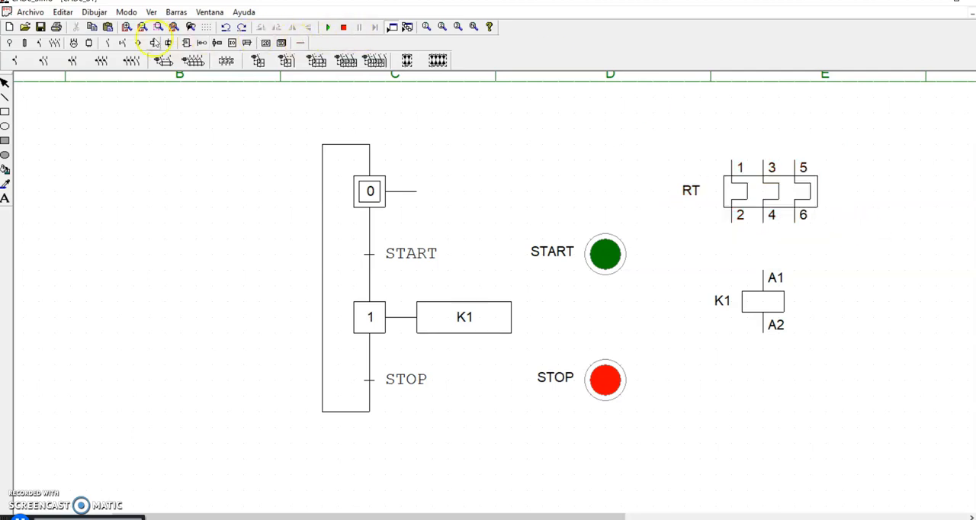
# - Place a thermal relay contact with terminals 95 and 96 below the K1 coil
pyautogui.click(120, 44)
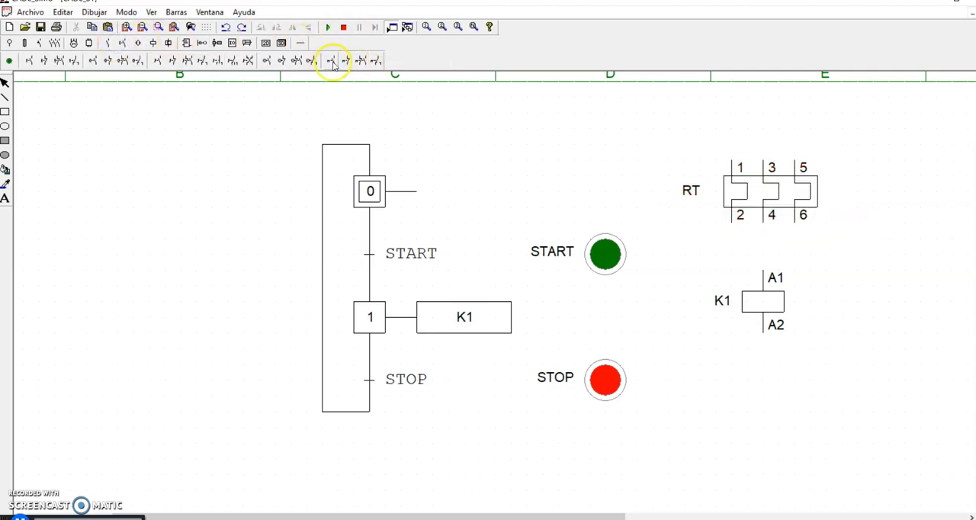
pyautogui.click(281, 60)
pyautogui.click(724, 384)
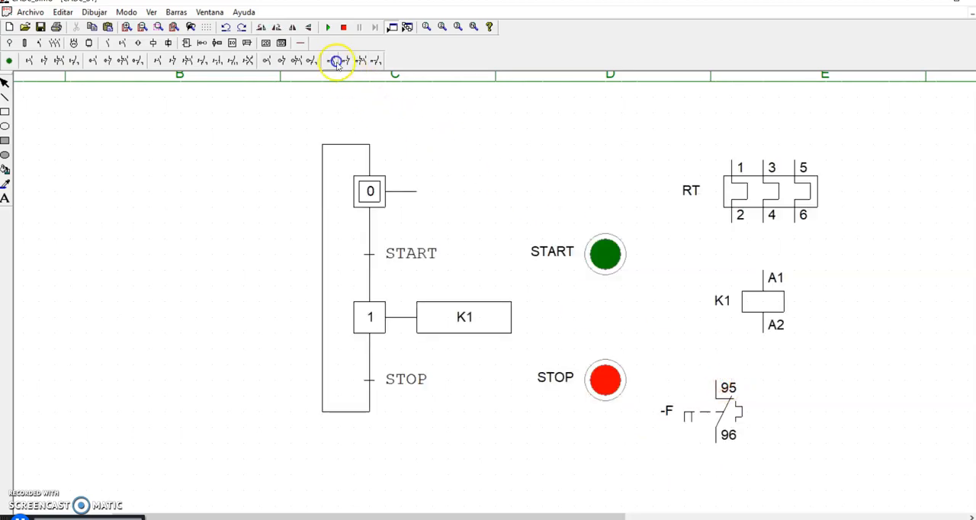
# - Place an open thermal relay contact with terminals 97 and 98 beside the 95/96 contact and name both contacts RT
pyautogui.click(821, 390)
pyautogui.doubleClick(821, 392)
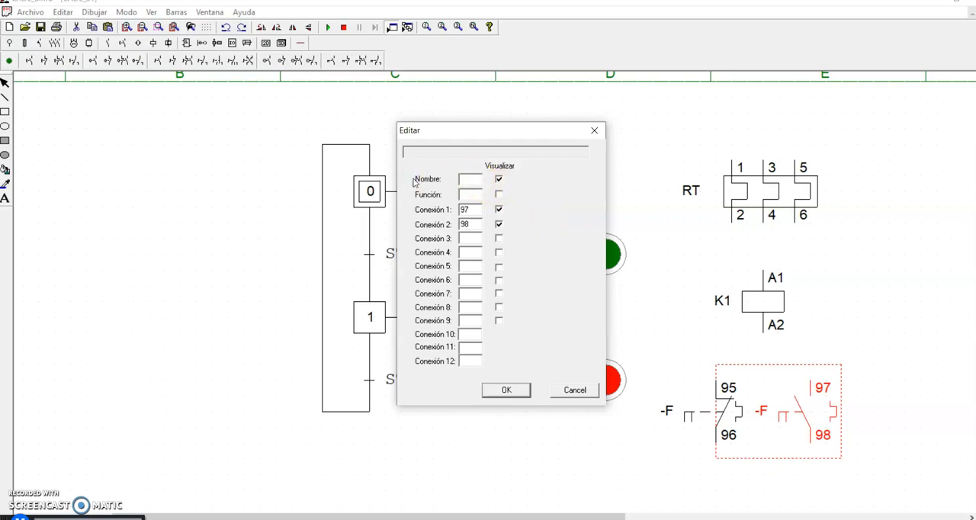
pyautogui.write('RT')
pyautogui.press('Return')
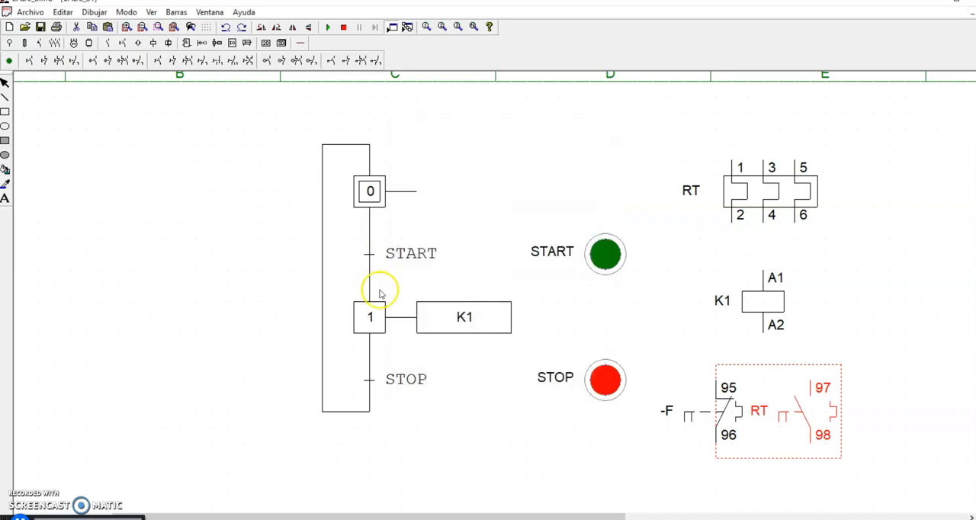
pyautogui.doubleClick(718, 412)
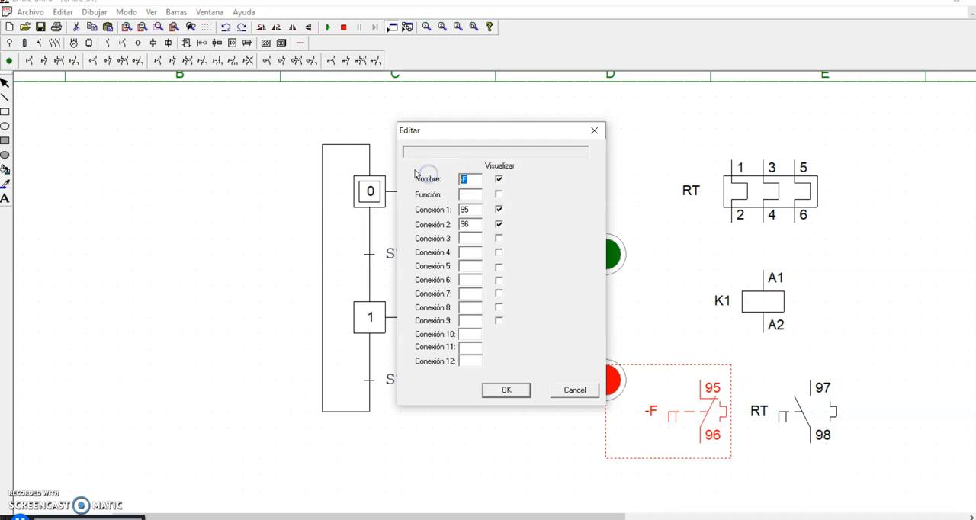
pyautogui.press('Return')
pyautogui.click(836, 320)
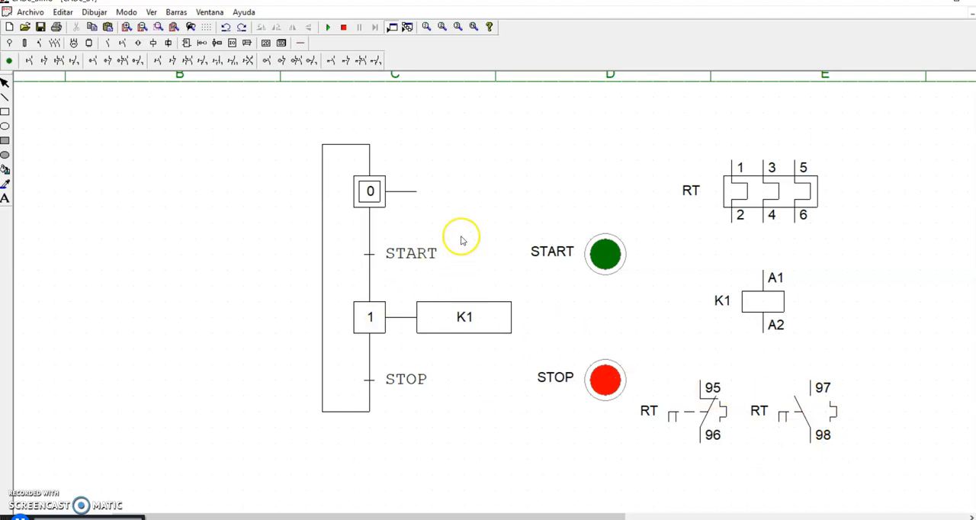
# - Move the START and STOP push buttons closer to the relay and the K1 coil
pyautogui.click(639, 253)
pyautogui.moveTo(639, 253); pyautogui.dragTo(698, 238)
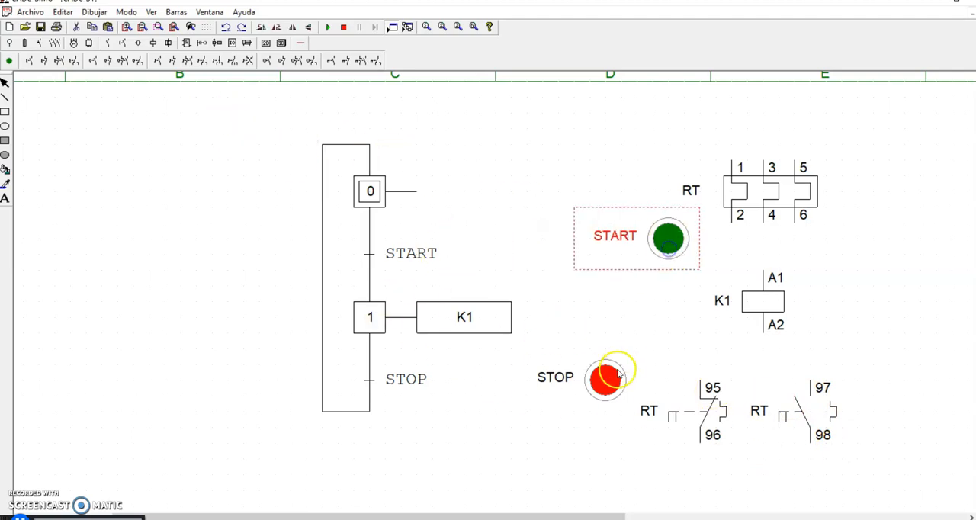
pyautogui.moveTo(619, 374); pyautogui.dragTo(681, 358)
pyautogui.click(557, 208)
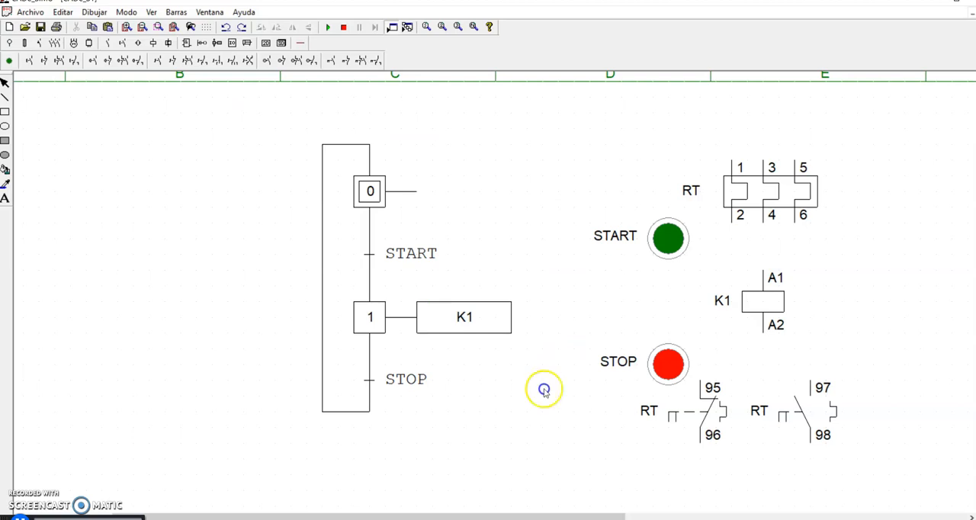
# - Move the whole GRAFCET sequence further away from the push buttons, into column B
pyautogui.moveTo(259, 97); pyautogui.dragTo(564, 481)
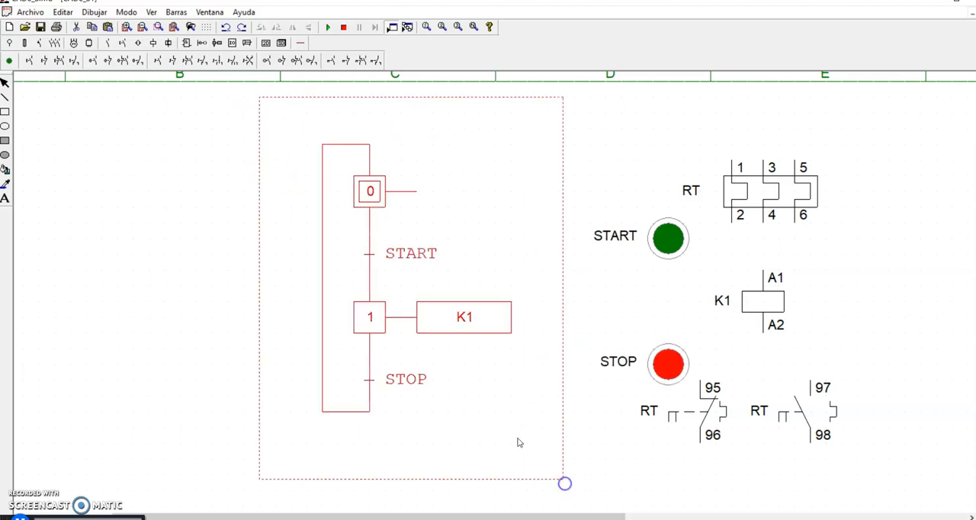
pyautogui.moveTo(453, 322); pyautogui.dragTo(311, 327)
pyautogui.click(495, 299)
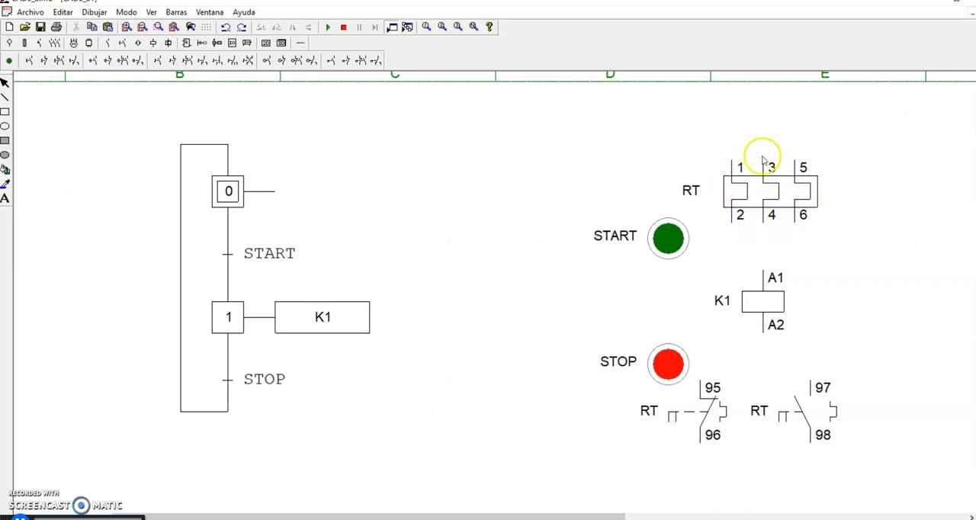
# - Move the 95/96 contact level with step 0 and the 97/98 contact level with the STOP transition
pyautogui.moveTo(717, 407); pyautogui.dragTo(514, 190)
pyautogui.moveTo(823, 420); pyautogui.dragTo(479, 363)
pyautogui.click(678, 443)
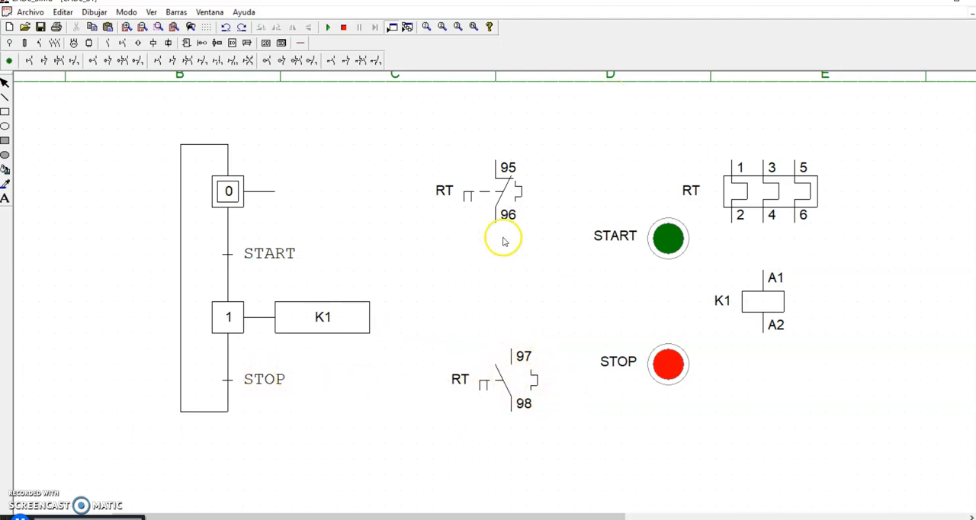
# - Shift the K1 coil and the three-pole thermal relay outward, and place the START button between step 0 and the 95/96 contact
pyautogui.moveTo(763, 319); pyautogui.dragTo(793, 351)
pyautogui.moveTo(799, 200); pyautogui.dragTo(827, 242)
pyautogui.moveTo(669, 239); pyautogui.dragTo(390, 192)
pyautogui.click(455, 163)
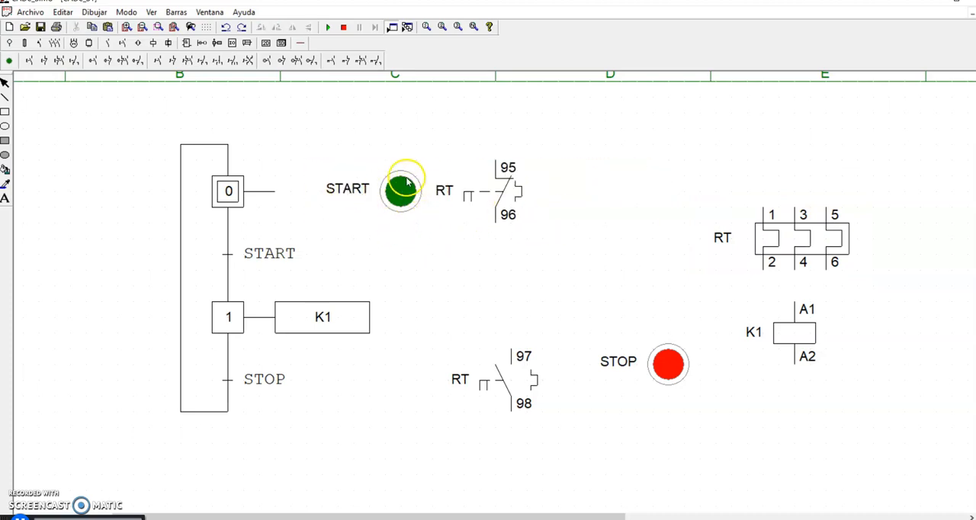
# - Align the 95/96 contact above the 97/98 contact and place the STOP button beside the 97/98 contact, directly below START
pyautogui.moveTo(503, 187); pyautogui.dragTo(415, 241)
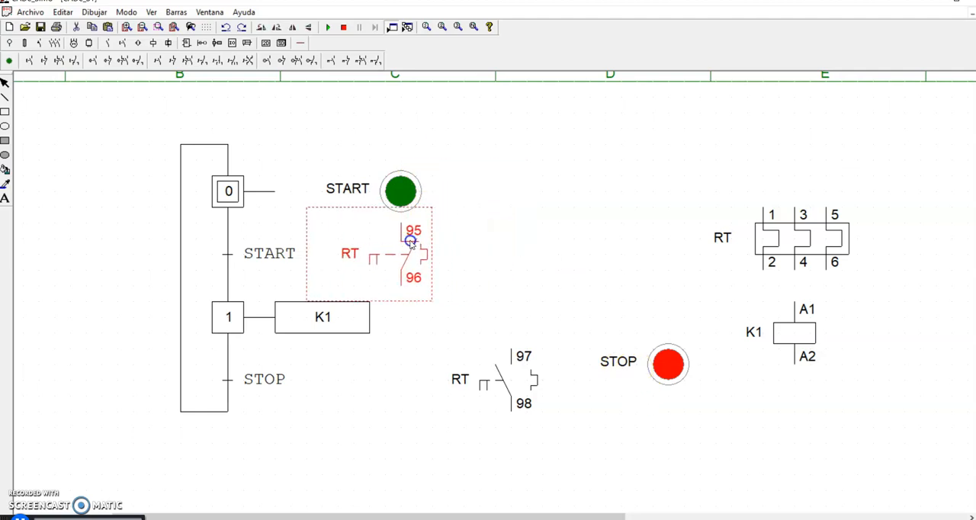
pyautogui.moveTo(410, 240); pyautogui.dragTo(522, 187)
pyautogui.moveTo(668, 364); pyautogui.dragTo(418, 386)
pyautogui.moveTo(537, 384); pyautogui.dragTo(551, 383)
pyautogui.click(627, 382)
pyautogui.moveTo(426, 392); pyautogui.dragTo(394, 391)
pyautogui.moveTo(525, 393); pyautogui.dragTo(508, 389)
pyautogui.click(587, 384)
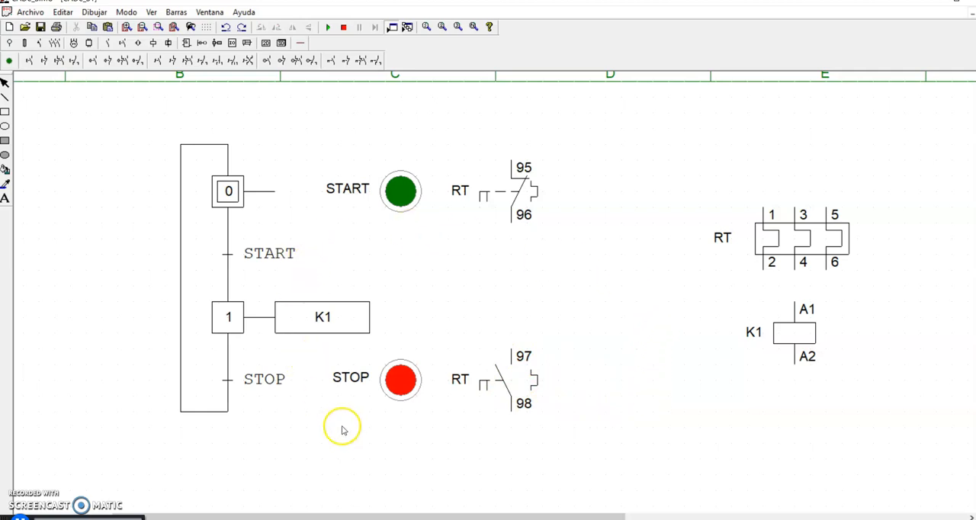
# - Shift both push buttons and both RT contacts away from the GRAFCET, keeping them aligned in two rows
pyautogui.moveTo(483, 387); pyautogui.dragTo(577, 387)
pyautogui.moveTo(401, 383); pyautogui.dragTo(483, 371)
pyautogui.moveTo(518, 218); pyautogui.dragTo(610, 221)
pyautogui.moveTo(373, 206); pyautogui.dragTo(468, 206)
pyautogui.click(488, 376)
pyautogui.moveTo(488, 376); pyautogui.dragTo(505, 388)
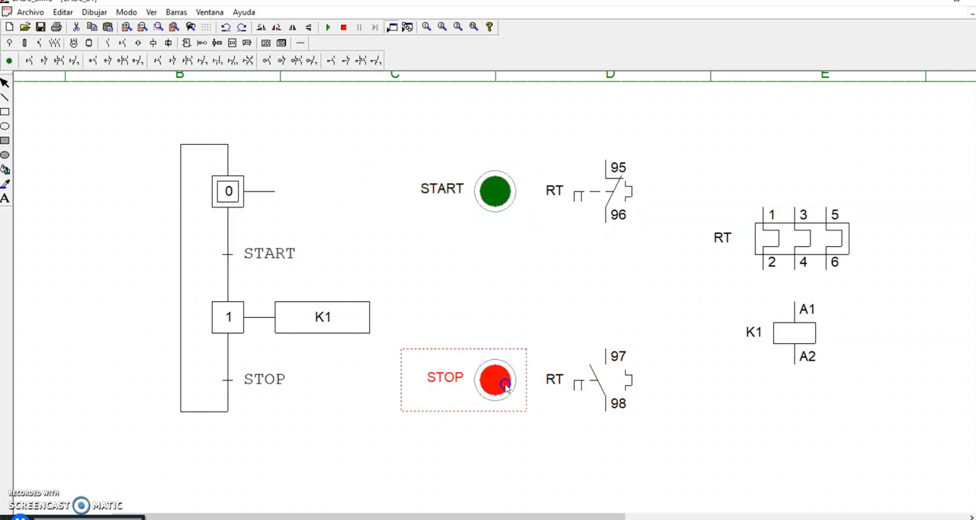
pyautogui.click(643, 385)
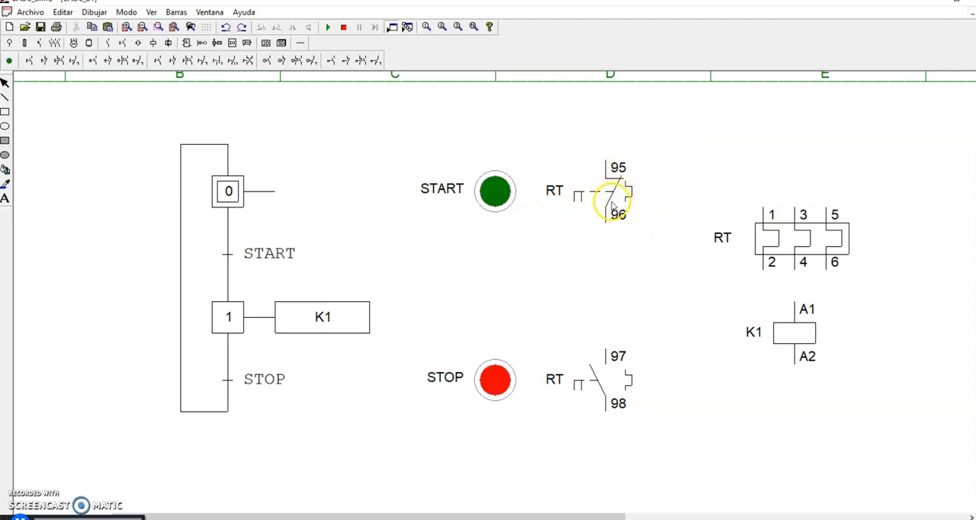
pyautogui.click(202, 43)
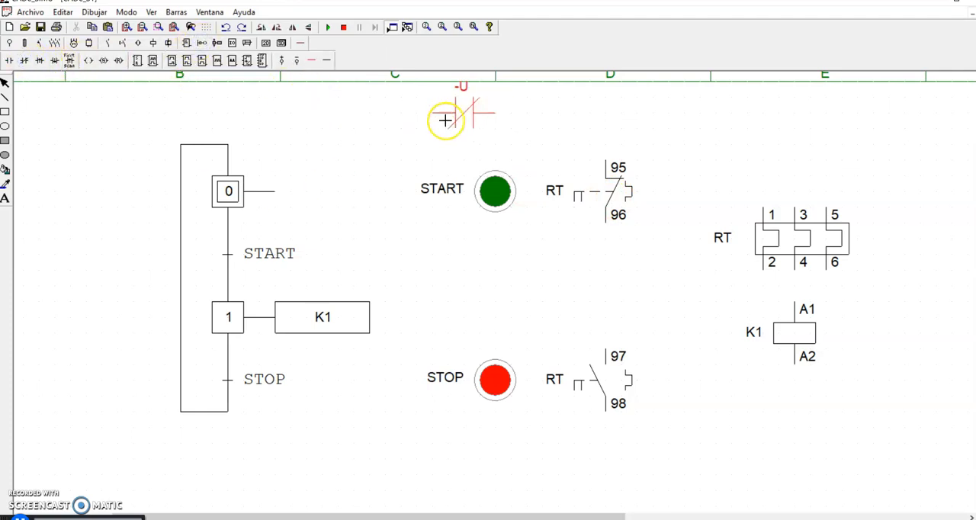
pyautogui.click(358, 157)
pyautogui.click(382, 162)
pyautogui.press('Delete')
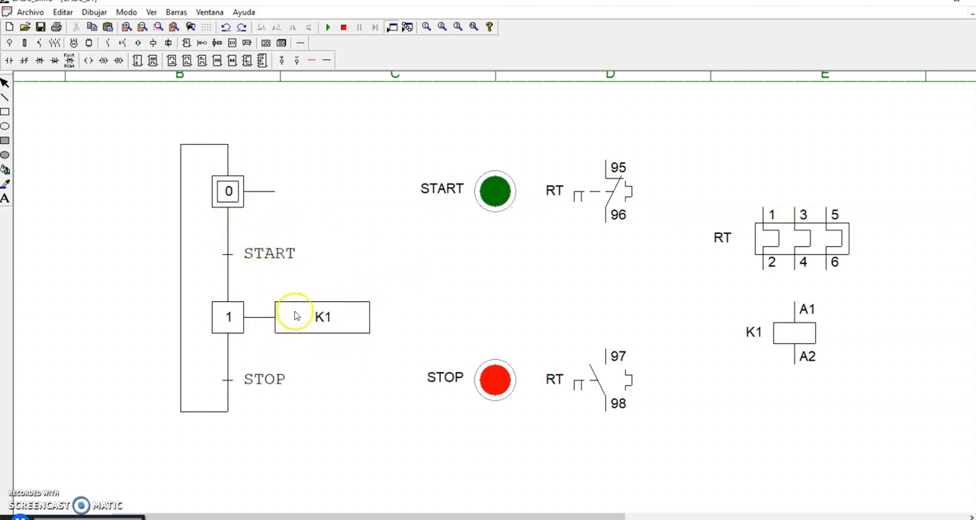
# - Examine the logic operators available in the START transition's edit dialog
pyautogui.click(227, 255)
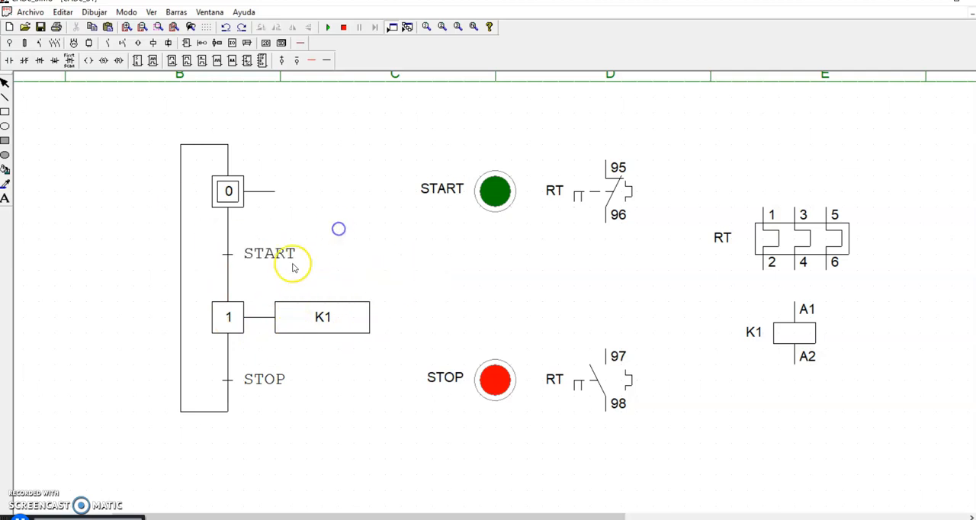
pyautogui.doubleClick(253, 256)
pyautogui.moveTo(530, 192); pyautogui.dragTo(308, 305)
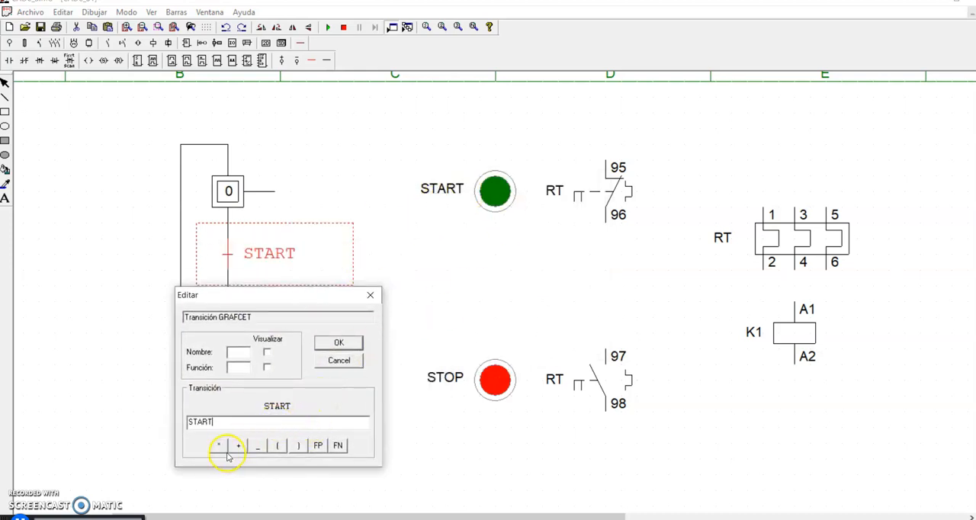
pyautogui.click(370, 295)
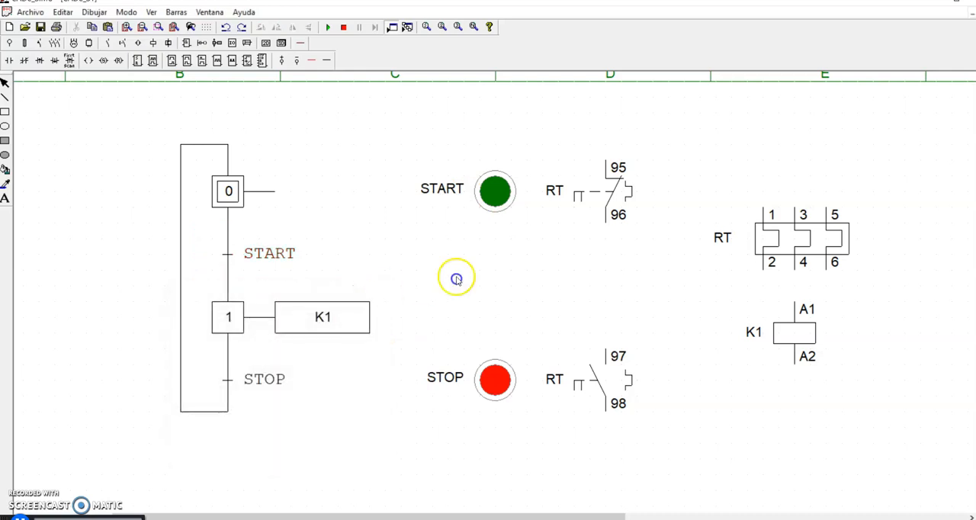
# - Add the text notes "* = SERIE" and "+ = PARALELO" one below the other beside the GRAFCET
pyautogui.click(5, 198)
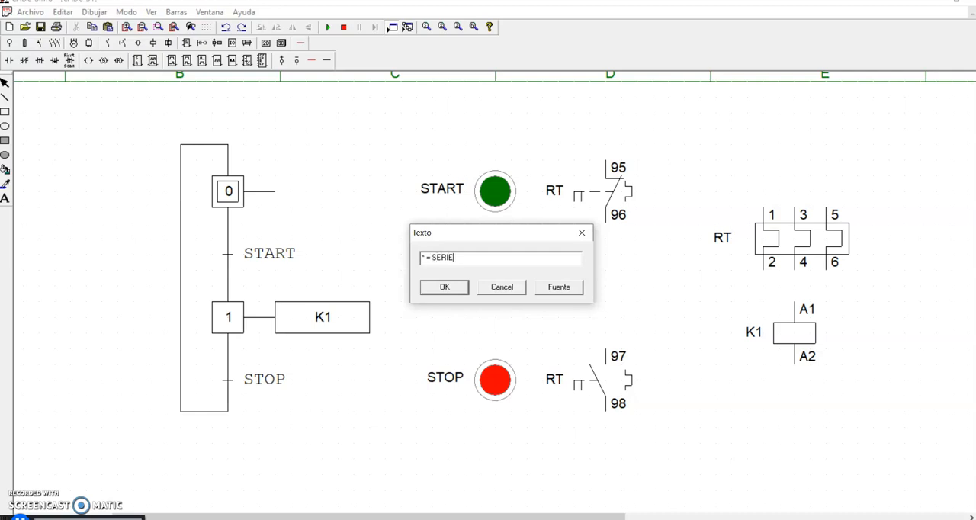
pyautogui.click(445, 287)
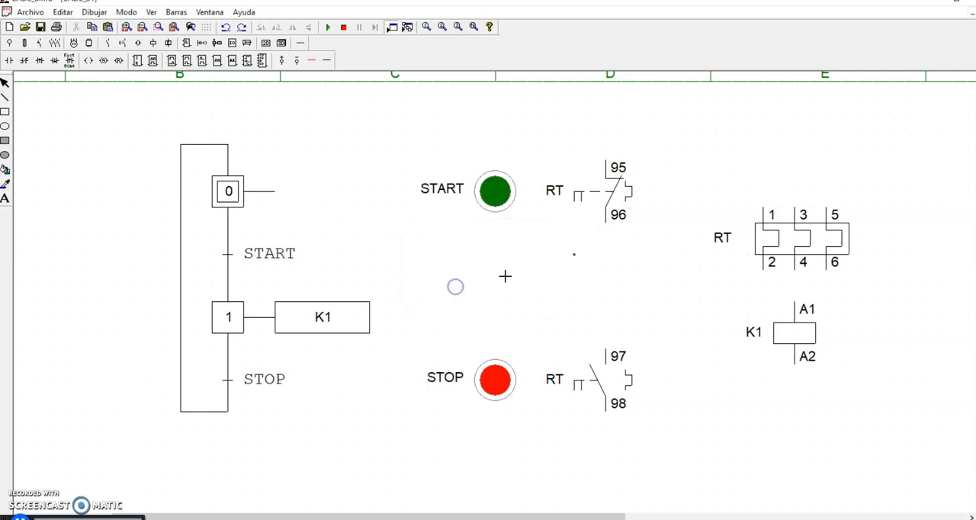
pyautogui.click(46, 174)
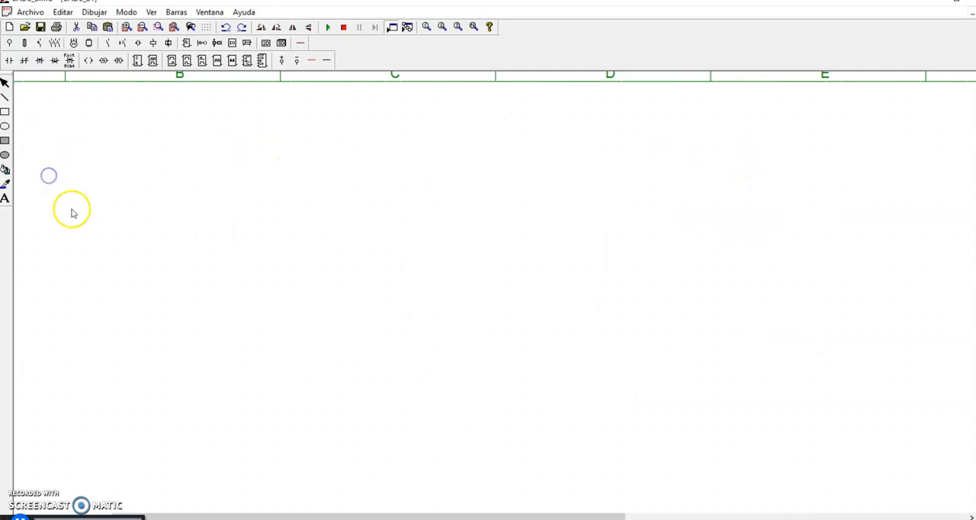
pyautogui.click(4, 198)
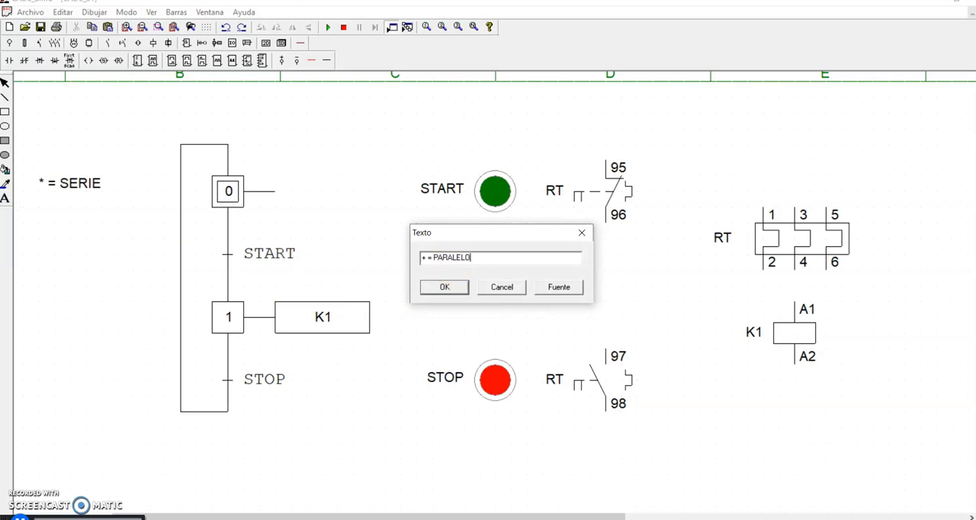
pyautogui.click(444, 287)
pyautogui.click(44, 207)
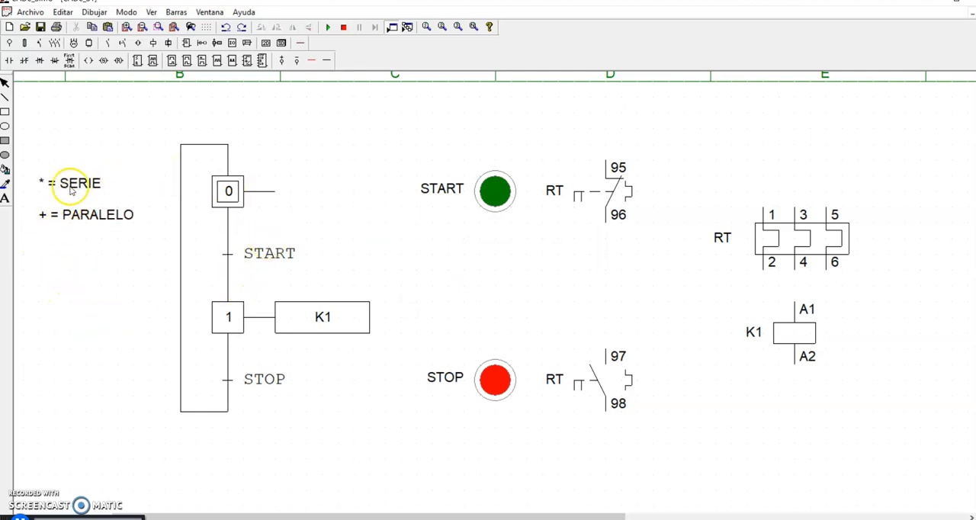
# - Move the 95/96 contact below the START button and back beside it
pyautogui.moveTo(594, 198); pyautogui.dragTo(484, 260)
pyautogui.click(601, 244)
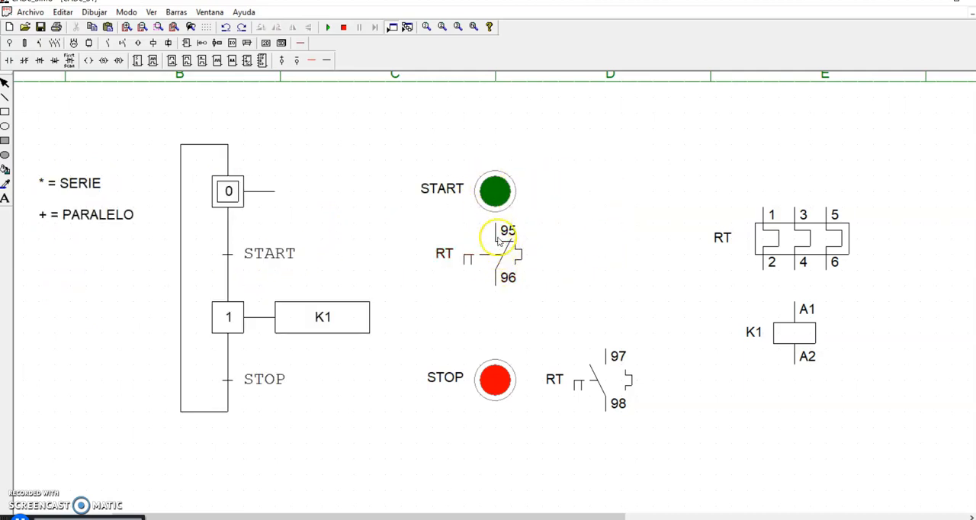
pyautogui.moveTo(509, 273); pyautogui.dragTo(599, 207)
pyautogui.click(652, 253)
# - Change the START transition's condition to START * _RT, in series with the negated thermal relay
pyautogui.doubleClick(286, 250)
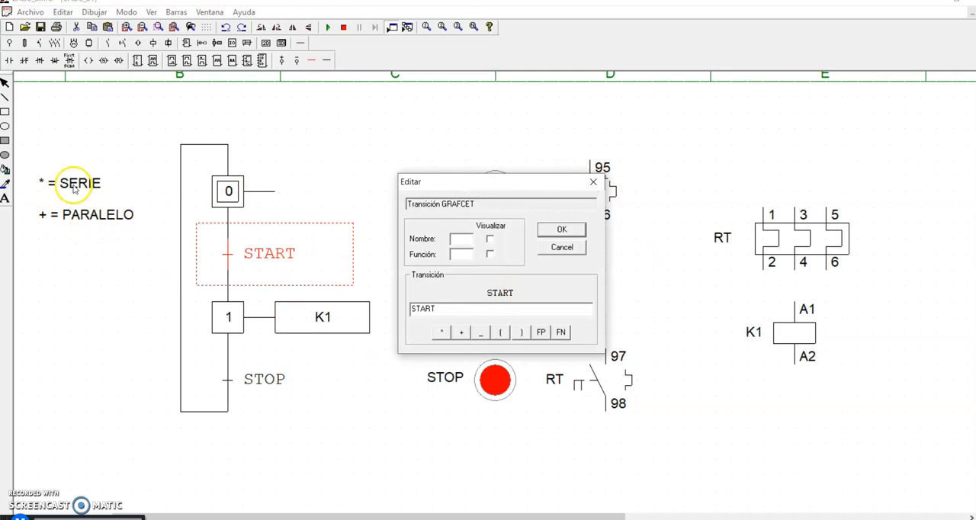
pyautogui.click(442, 333)
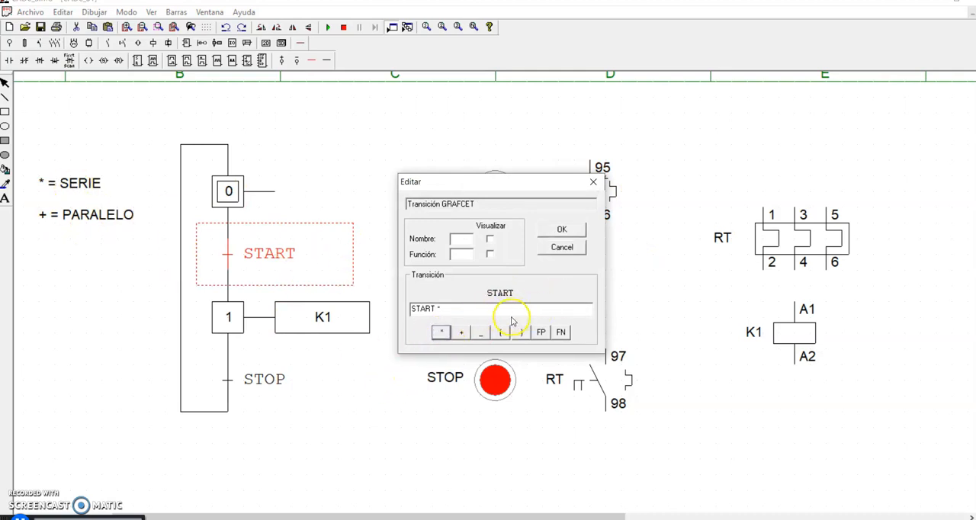
pyautogui.click(457, 309)
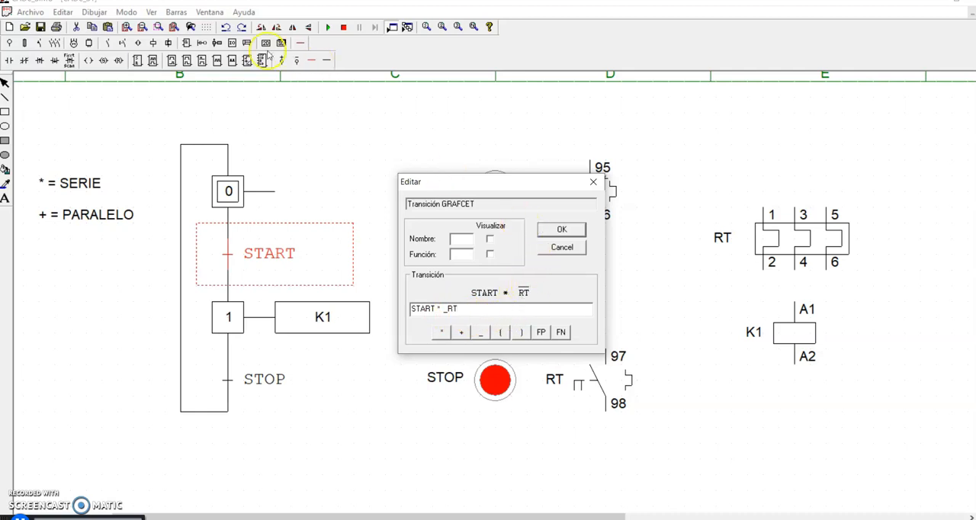
pyautogui.click(127, 27)
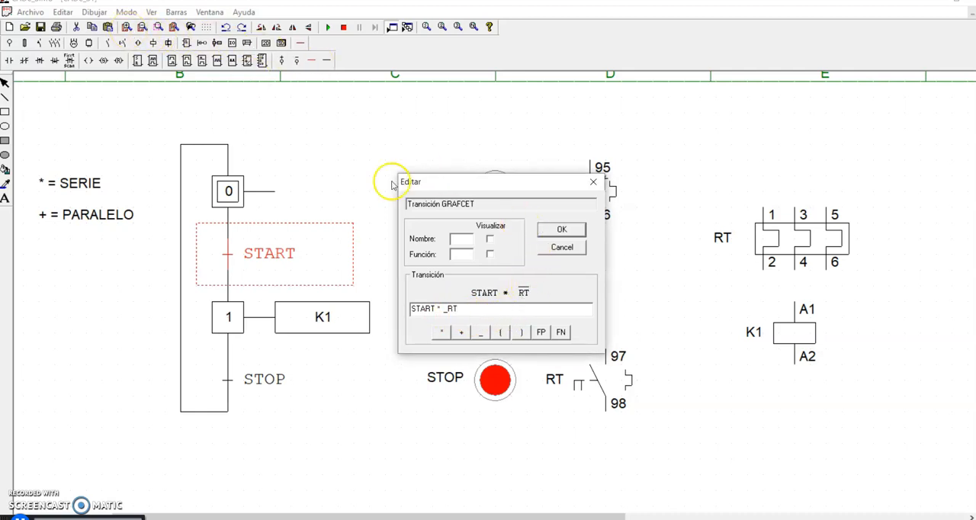
pyautogui.click(572, 230)
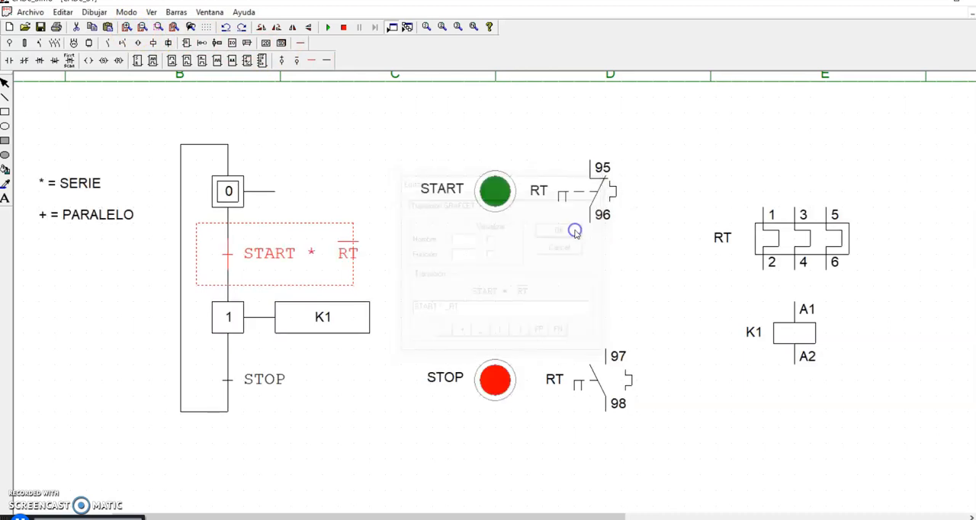
# - Examine the expression and its preview in the edit dialog of the transition below step 0
pyautogui.click(129, 27)
pyautogui.doubleClick(384, 289)
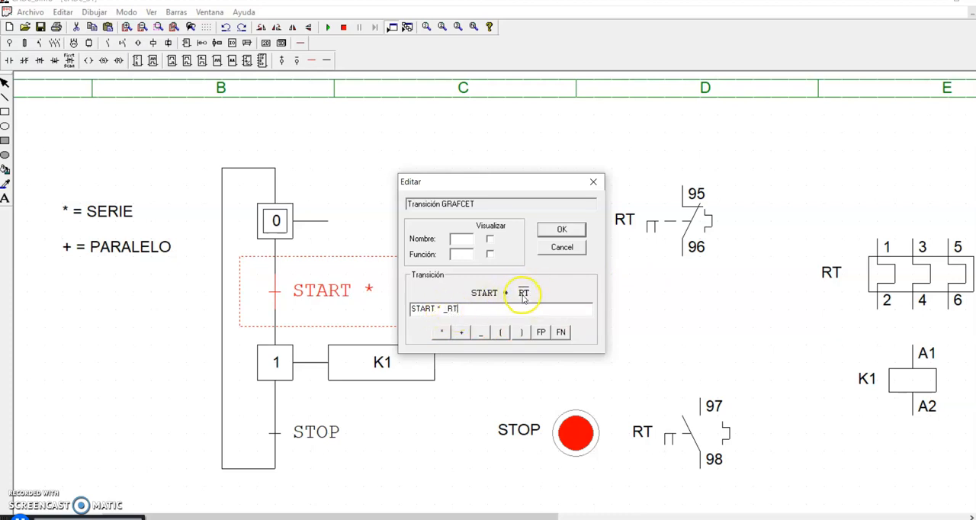
pyautogui.click(562, 231)
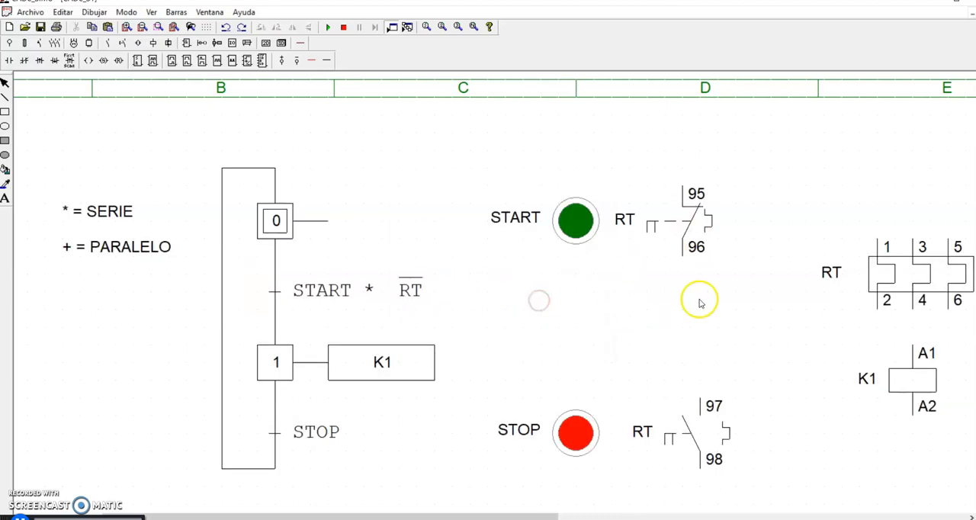
# - Move the three-pole thermal relay and the K1 coil closer to the RT contacts
pyautogui.scroll(-1, 390, 444)
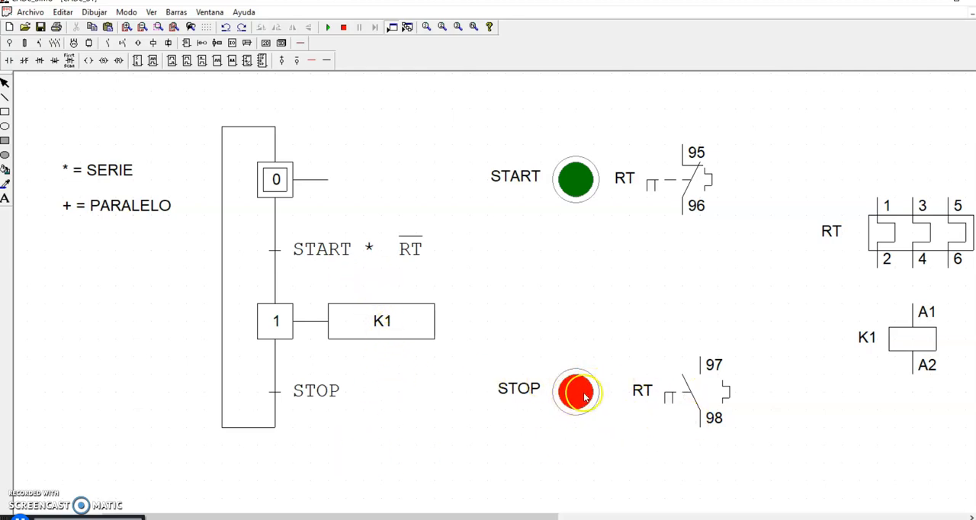
pyautogui.moveTo(901, 265); pyautogui.dragTo(816, 263)
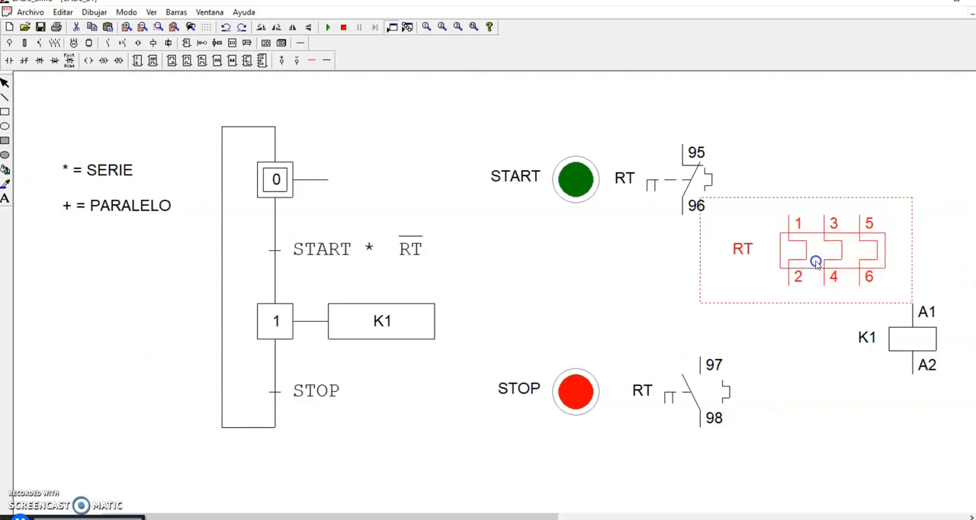
pyautogui.moveTo(920, 320); pyautogui.dragTo(850, 355)
# - Change the STOP transition's condition to STOP + RT, in parallel with the thermal relay
pyautogui.click(334, 391)
pyautogui.doubleClick(333, 390)
pyautogui.click(461, 335)
pyautogui.click(450, 312)
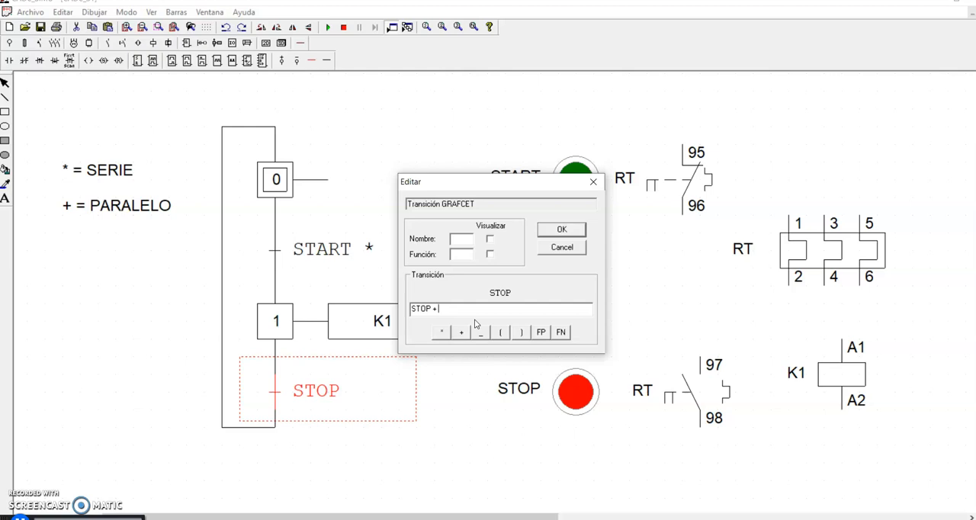
pyautogui.click(561, 229)
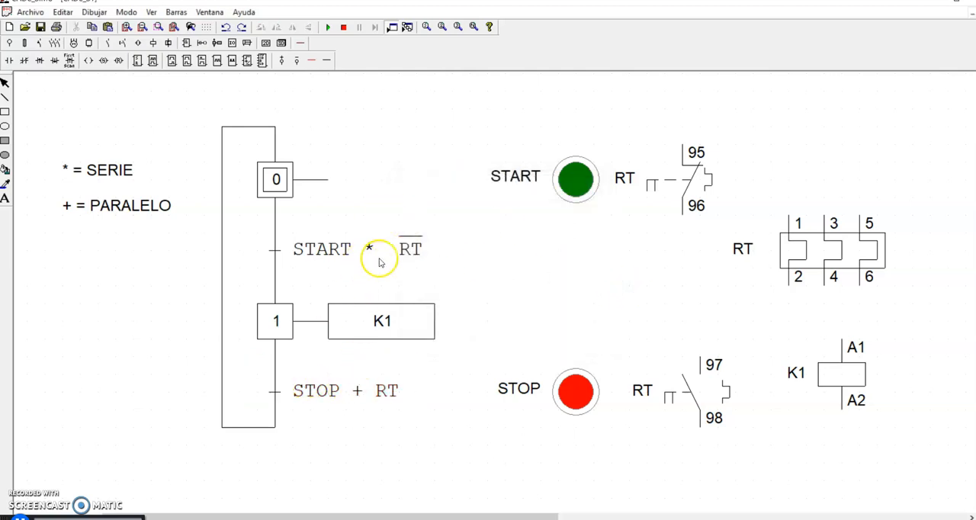
# - Run the simulation and test switching K1 on with START and off with STOP
pyautogui.click(327, 27)
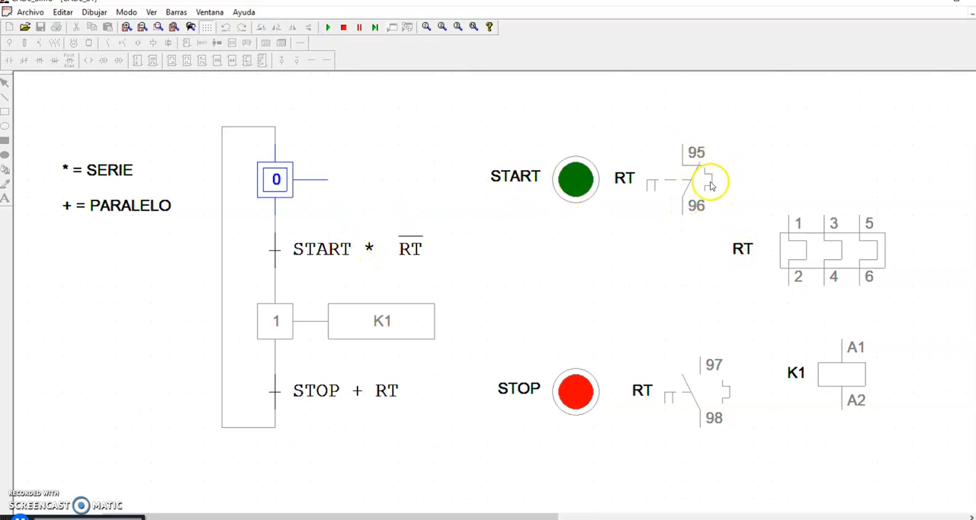
pyautogui.click(579, 179)
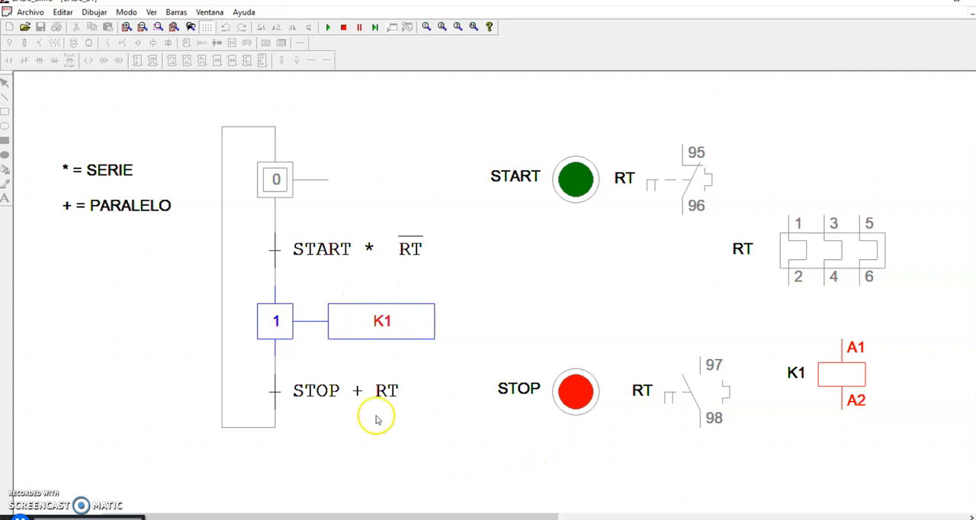
pyautogui.click(584, 404)
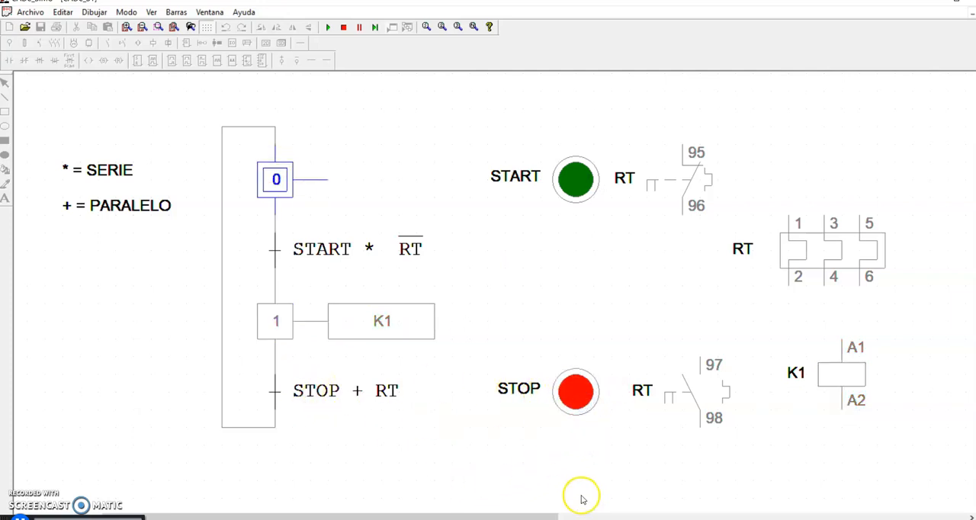
# - Trip the three-pole thermal relay RT while K1 is running and repeatedly try to restart K1 with START
pyautogui.click(579, 190)
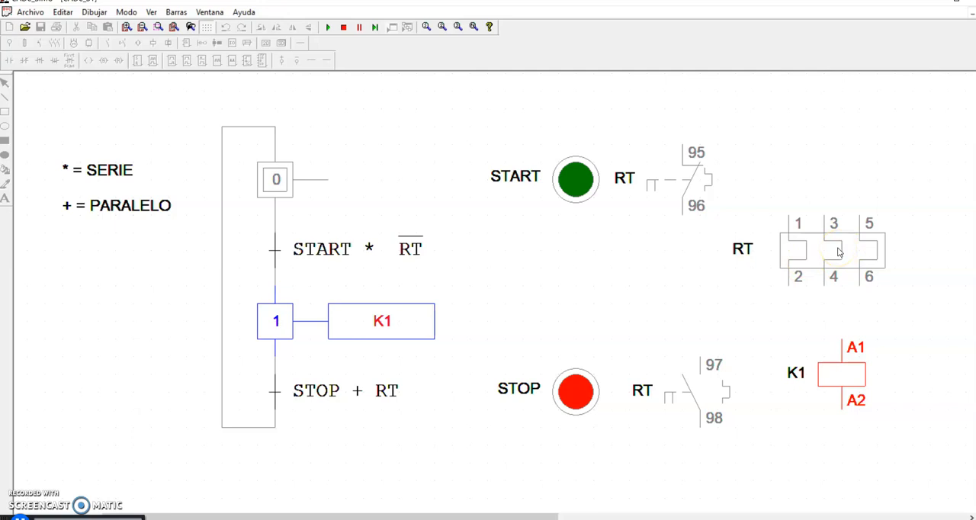
pyautogui.click(837, 251)
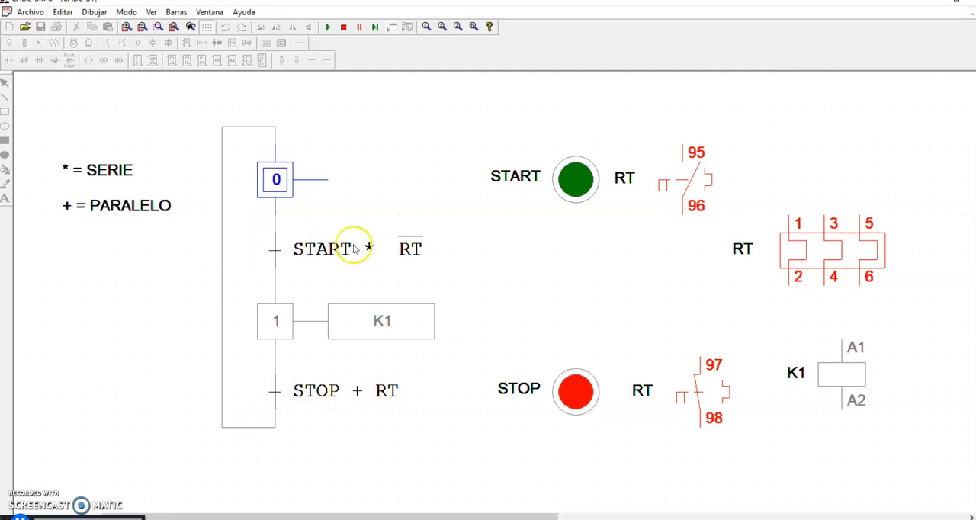
pyautogui.click(569, 178)
pyautogui.click(573, 180)
pyautogui.click(577, 180)
pyautogui.click(577, 181)
pyautogui.click(576, 180)
pyautogui.click(577, 181)
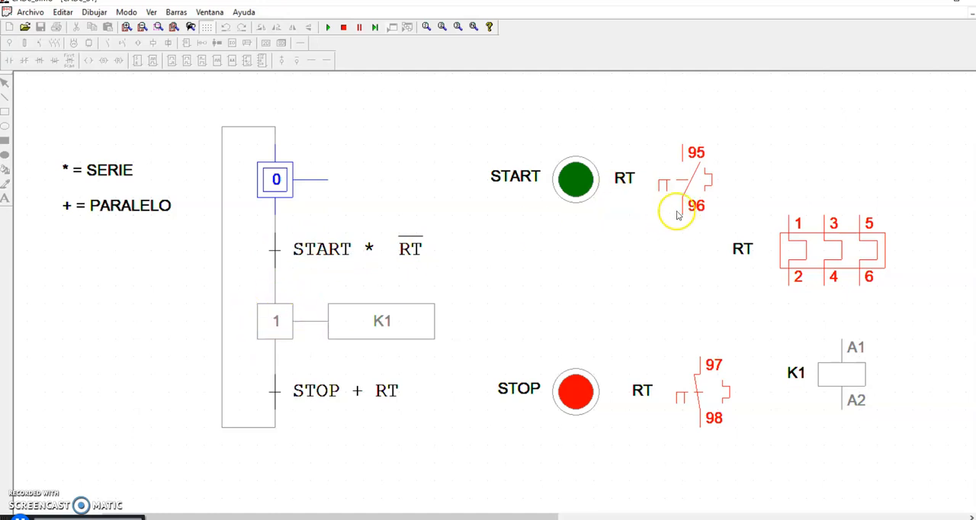
pyautogui.click(557, 194)
pyautogui.click(569, 182)
pyautogui.click(569, 182)
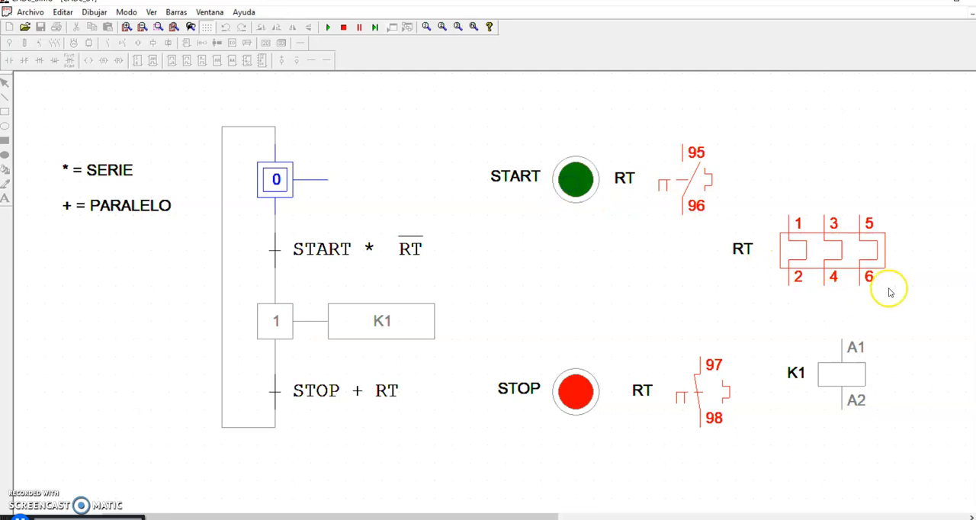
# - Reset the tripped thermal relay RT and test K1 again with START and STOP
pyautogui.click(852, 251)
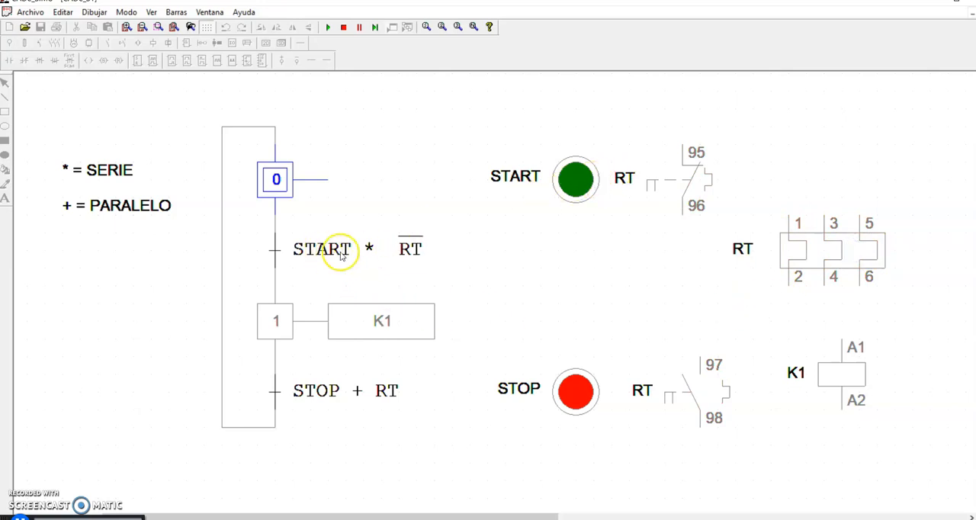
pyautogui.click(586, 180)
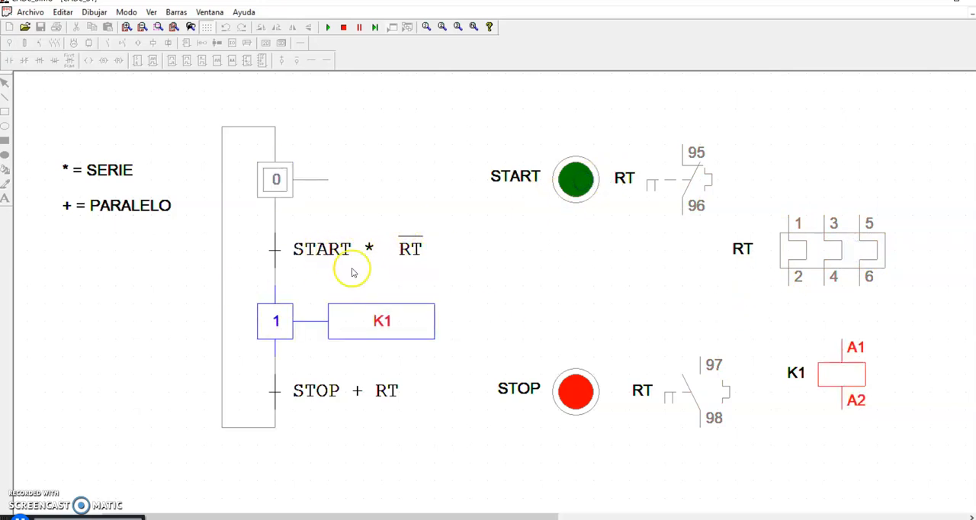
pyautogui.click(575, 392)
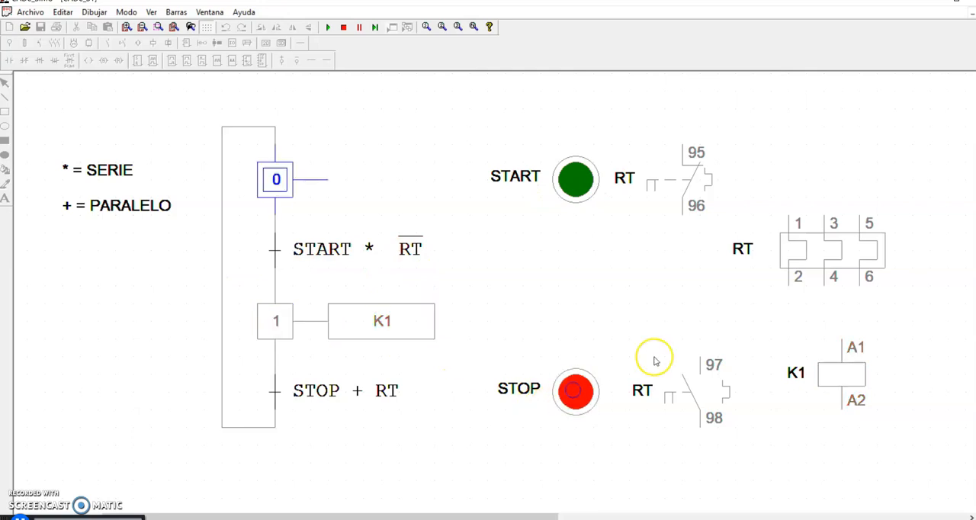
# - Start K1 again, trip the three-pole thermal relay RT and operate its 95/96 contact
pyautogui.click(587, 187)
pyautogui.click(824, 251)
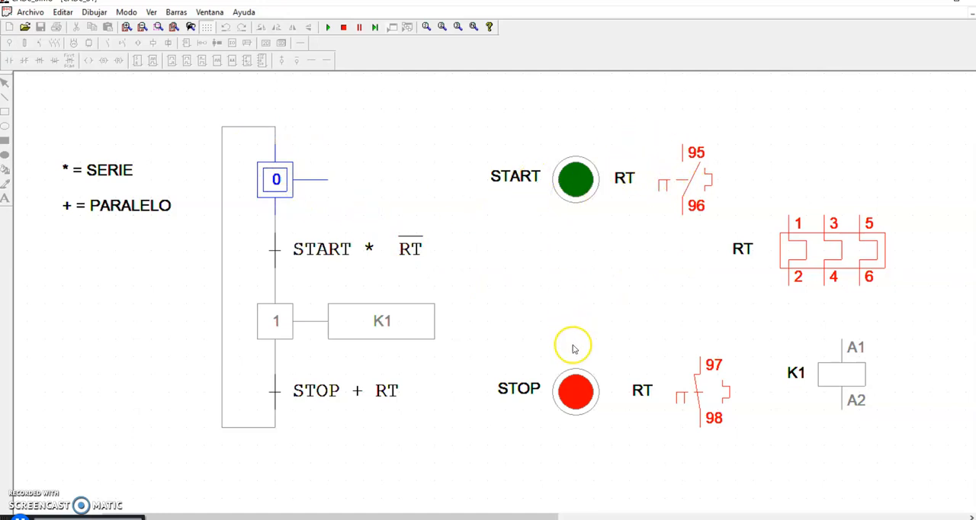
pyautogui.click(666, 195)
# - Alternate START and STOP twice to test the K1 sequence, and end the simulation
pyautogui.click(599, 183)
pyautogui.click(584, 397)
pyautogui.click(577, 178)
pyautogui.click(578, 392)
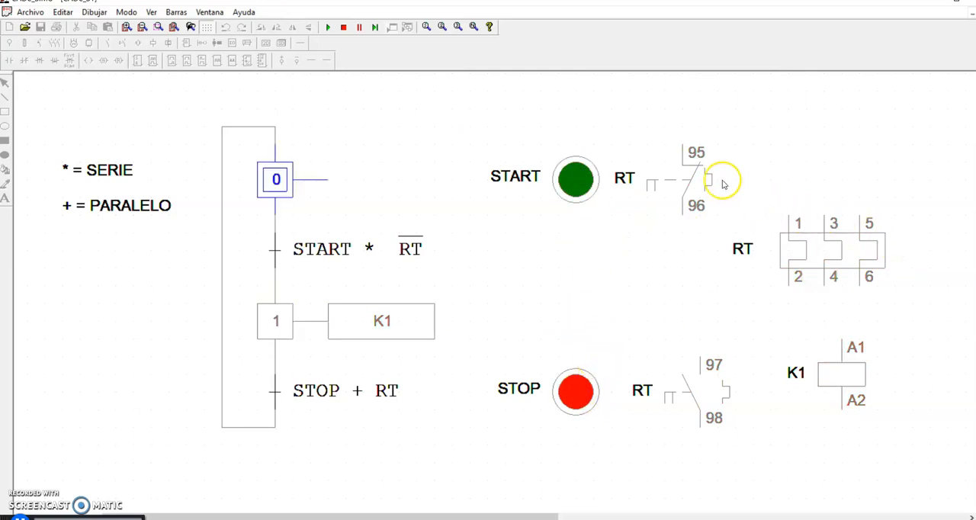
pyautogui.click(344, 27)
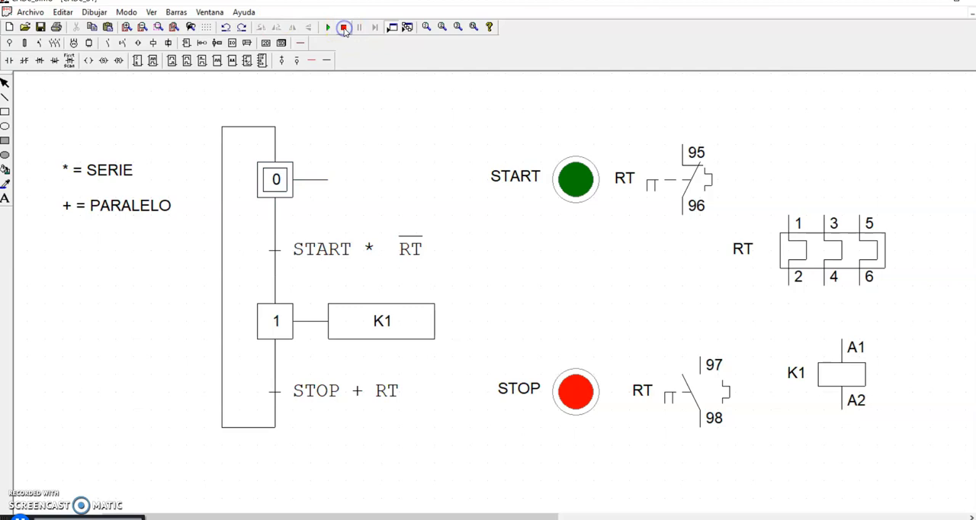
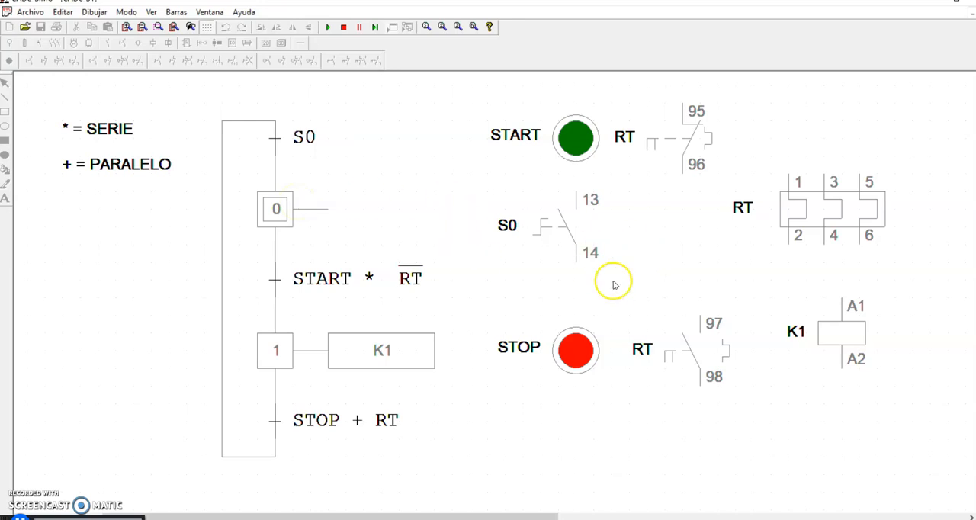
# - Close switch S0 in the running simulation, operate START, and end the simulation
pyautogui.click(565, 233)
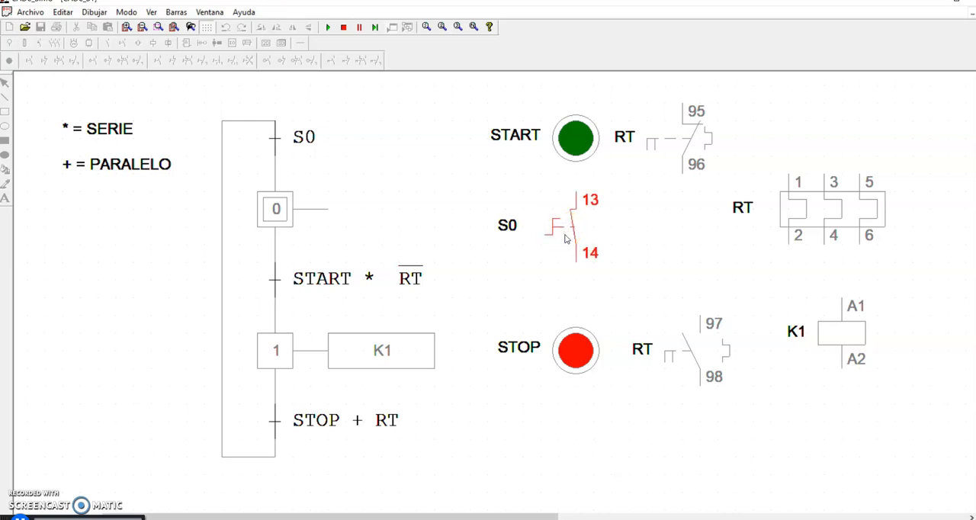
pyautogui.click(583, 136)
pyautogui.click(343, 27)
# - Run the simulation, close S0, start K1 with START and stop it with STOP, and end the simulation
pyautogui.click(323, 26)
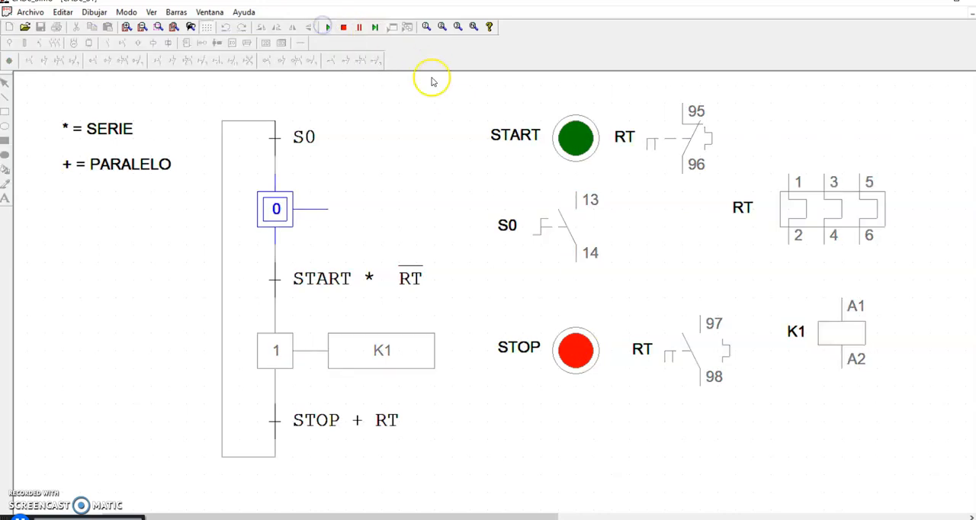
pyautogui.click(575, 242)
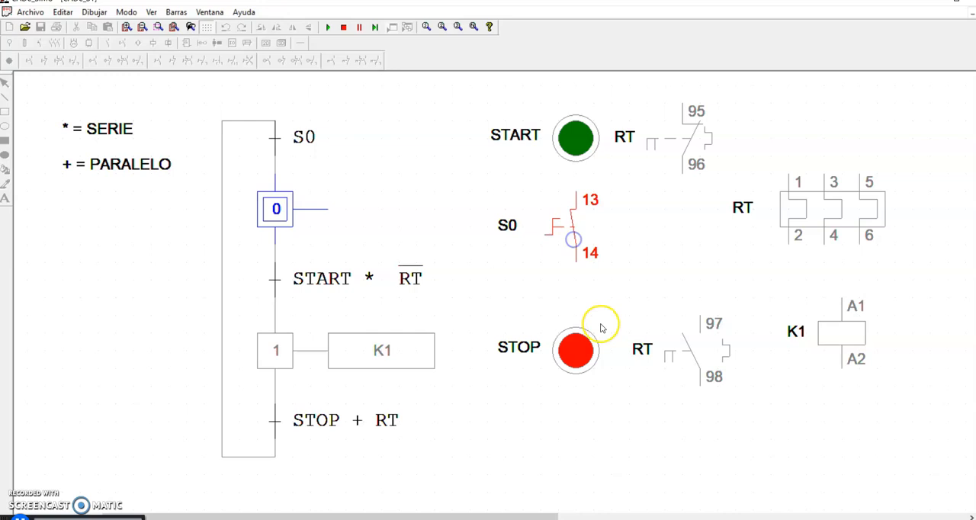
pyautogui.click(577, 147)
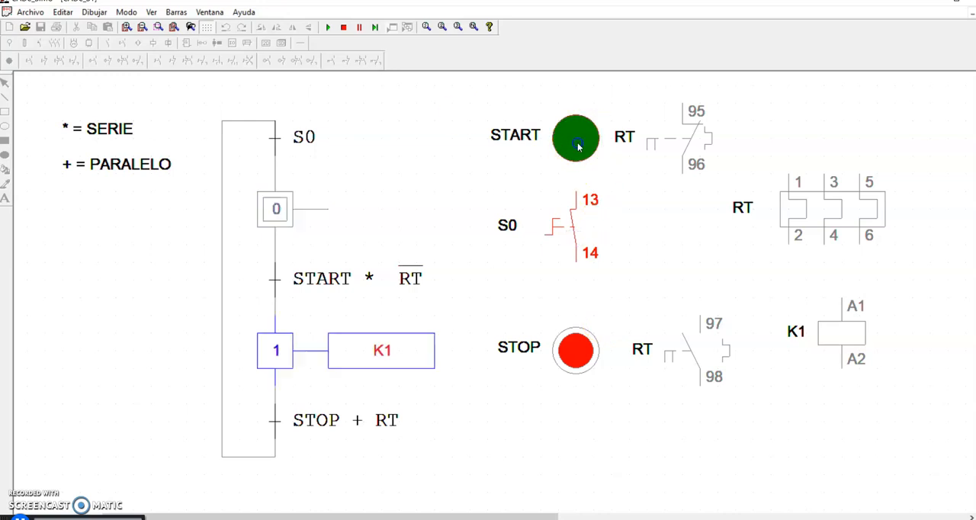
pyautogui.click(582, 355)
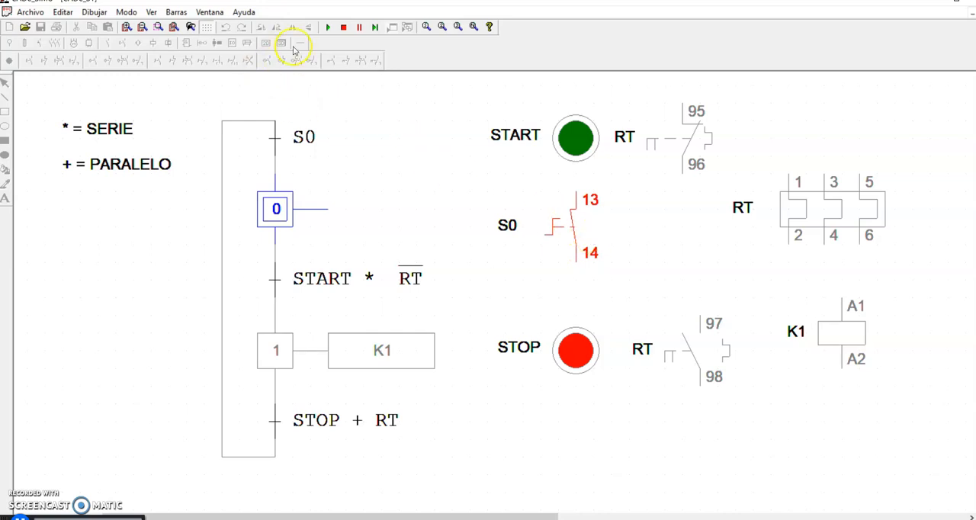
pyautogui.click(343, 27)
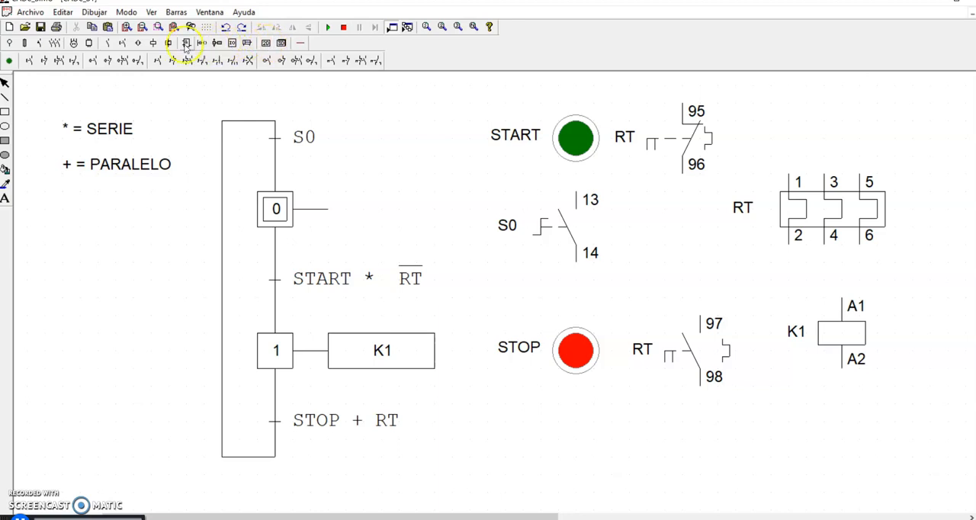
pyautogui.doubleClick(599, 222)
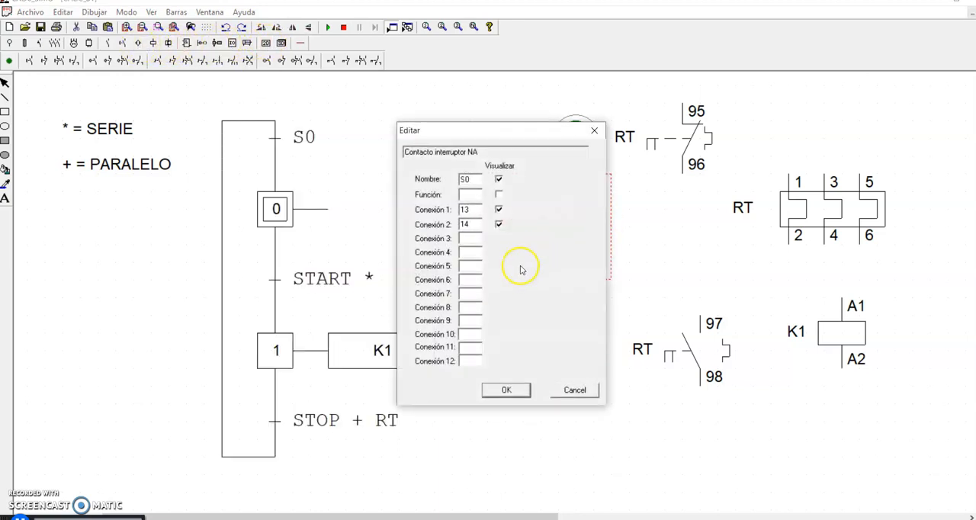
pyautogui.click(592, 133)
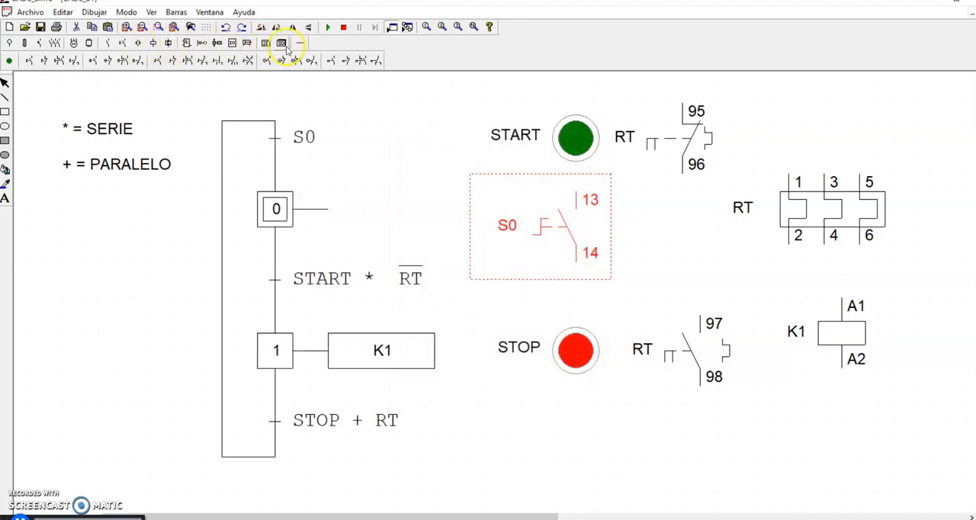
pyautogui.click(281, 44)
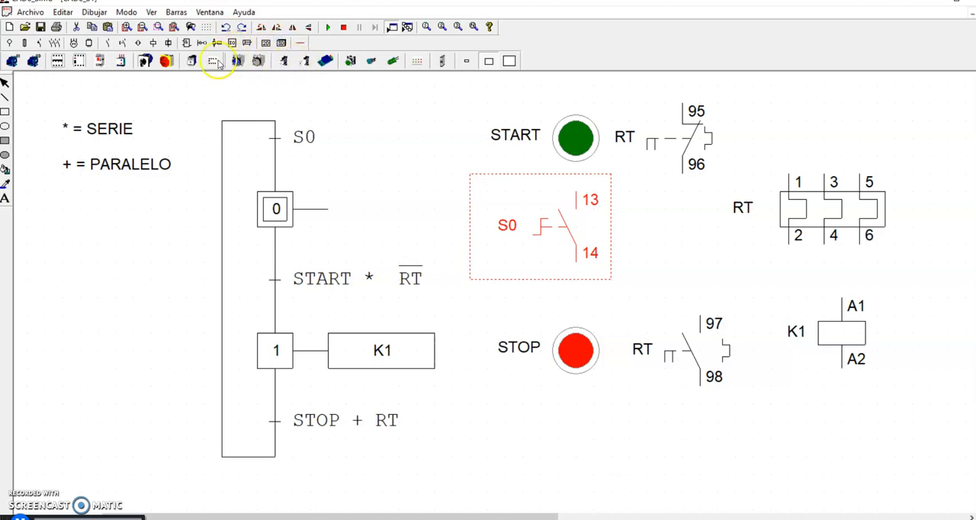
pyautogui.click(145, 62)
pyautogui.click(308, 101)
pyautogui.click(610, 189)
pyautogui.press('Delete')
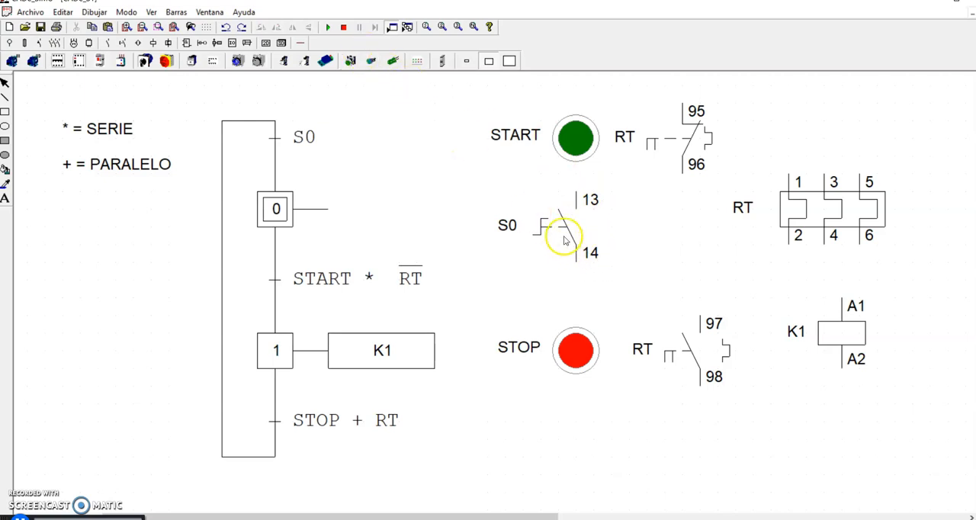
# - Run the simulation, close S0 and alternate START and STOP, leaving K1 switched on
pyautogui.click(327, 28)
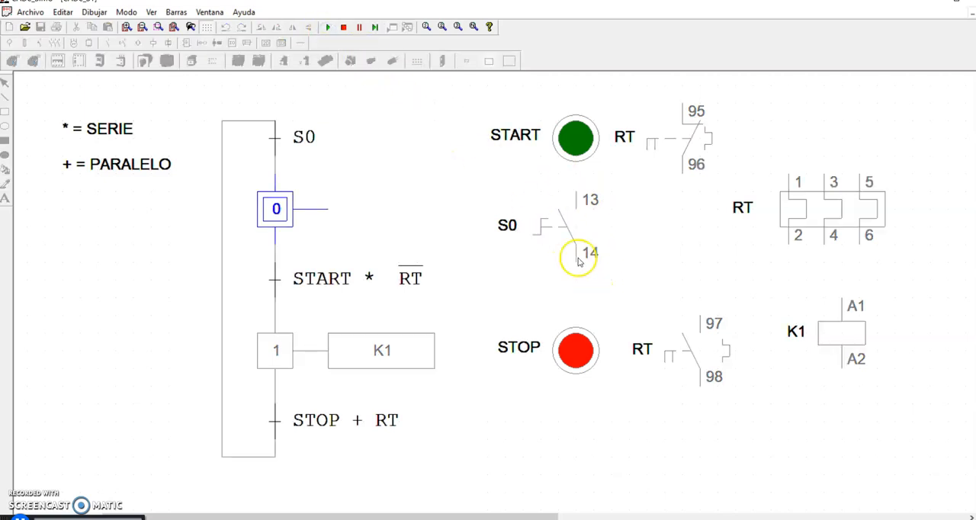
pyautogui.click(548, 232)
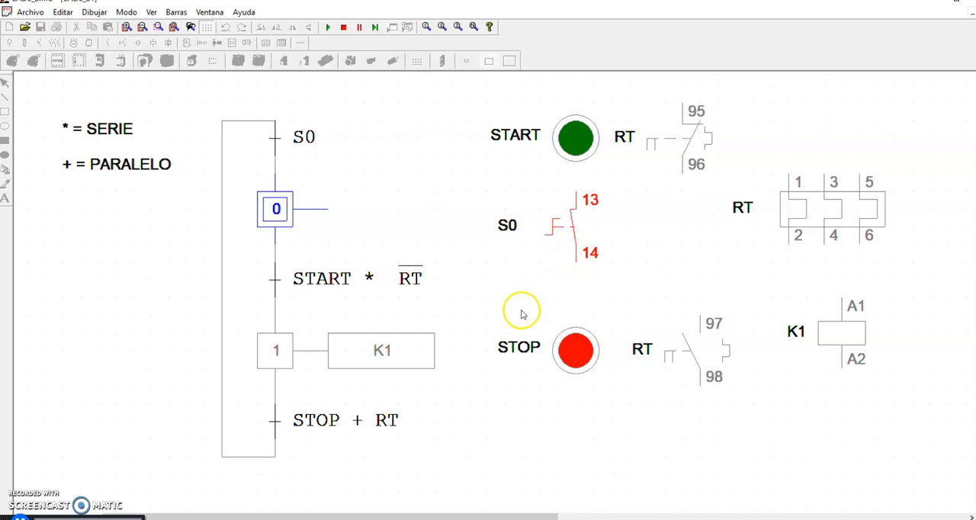
pyautogui.click(583, 146)
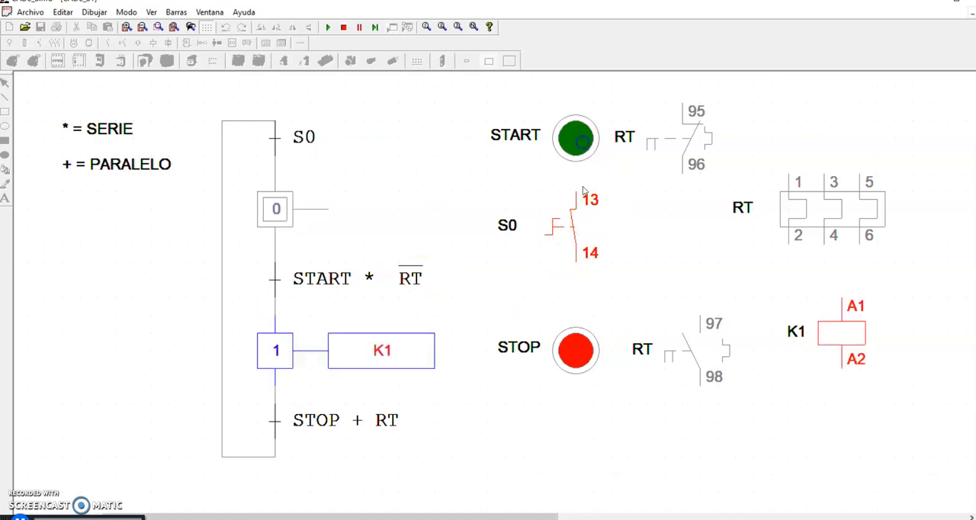
pyautogui.click(577, 352)
pyautogui.click(575, 141)
pyautogui.click(575, 351)
pyautogui.click(566, 144)
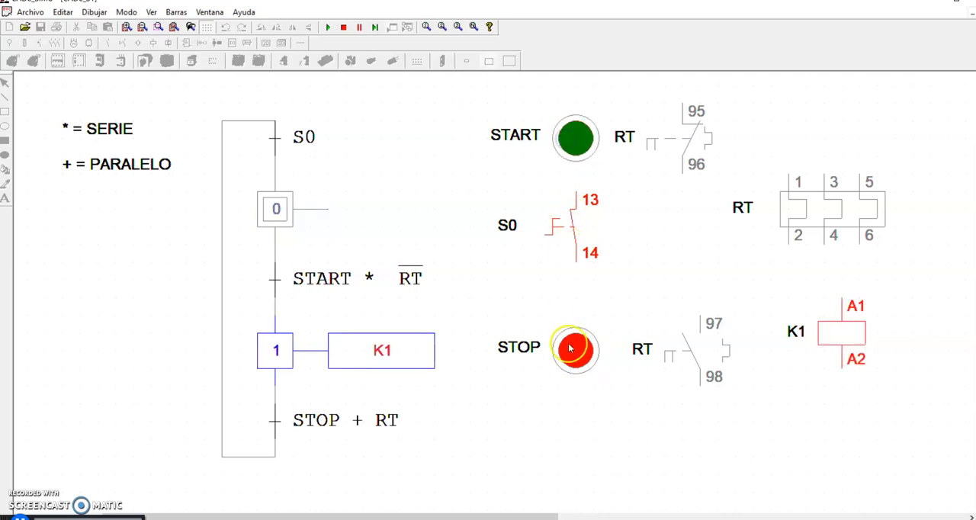
# - Open S0 while K1 is running, operate STOP, and end the simulation
pyautogui.click(559, 237)
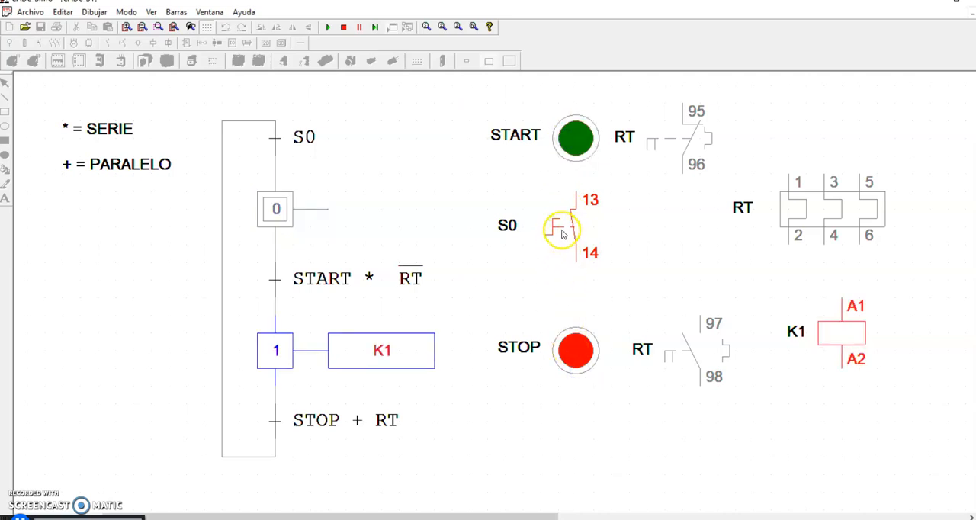
pyautogui.click(561, 230)
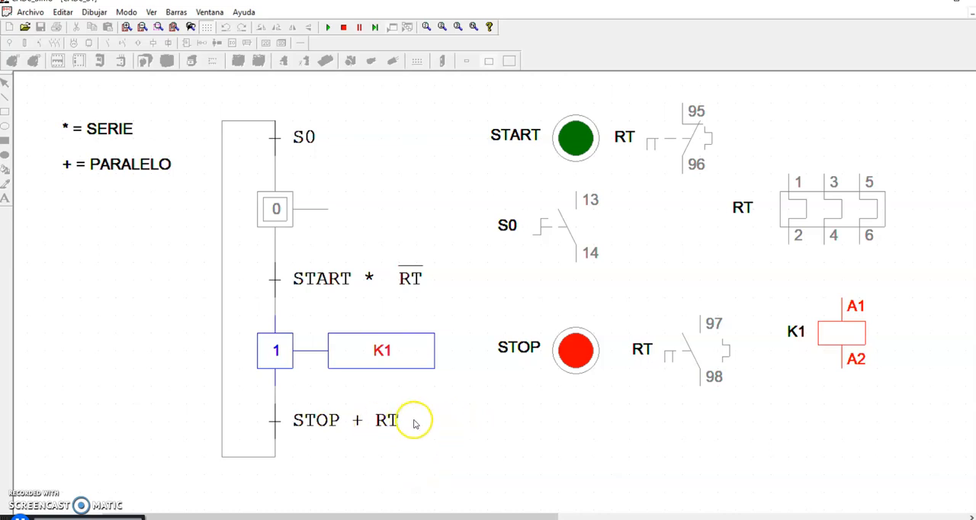
pyautogui.click(574, 360)
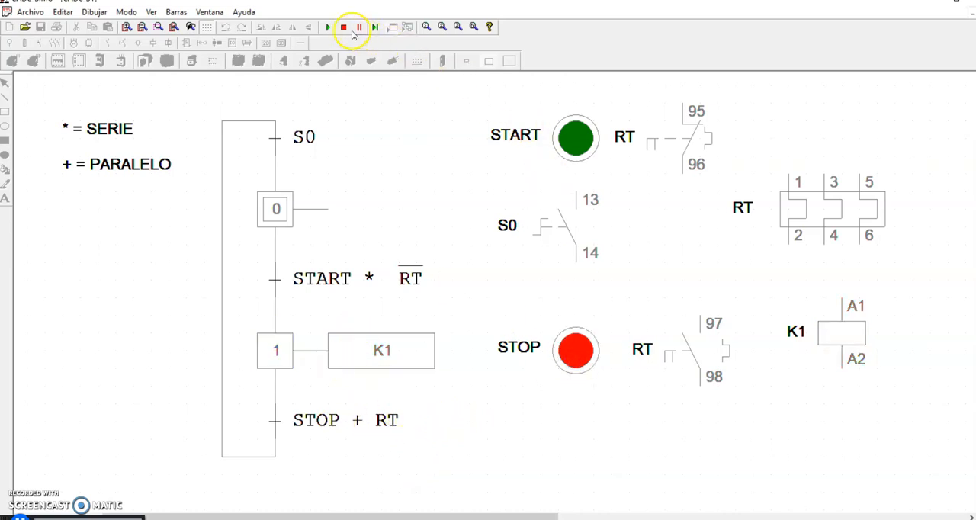
pyautogui.click(352, 30)
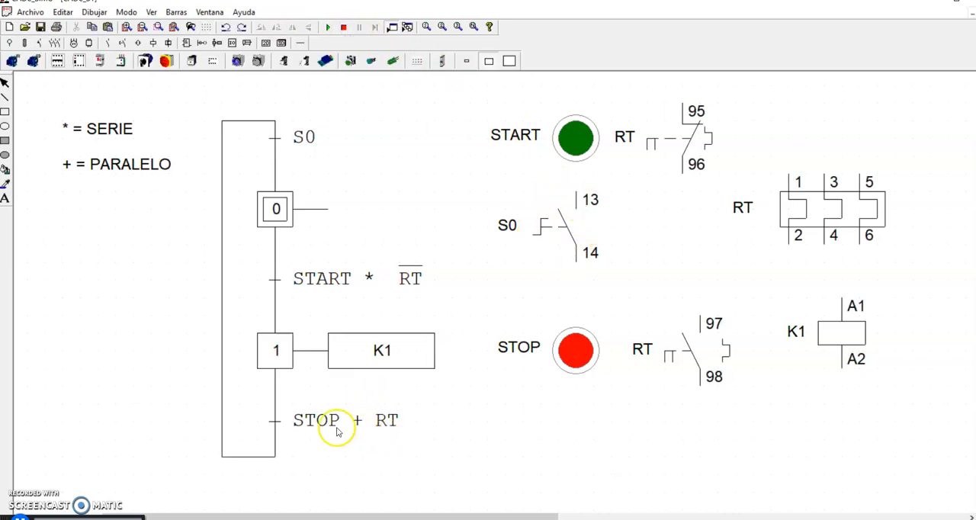
# - Change the condition of the GRAFCET transition below step 1 to STOP + RT + S0
pyautogui.doubleClick(381, 431)
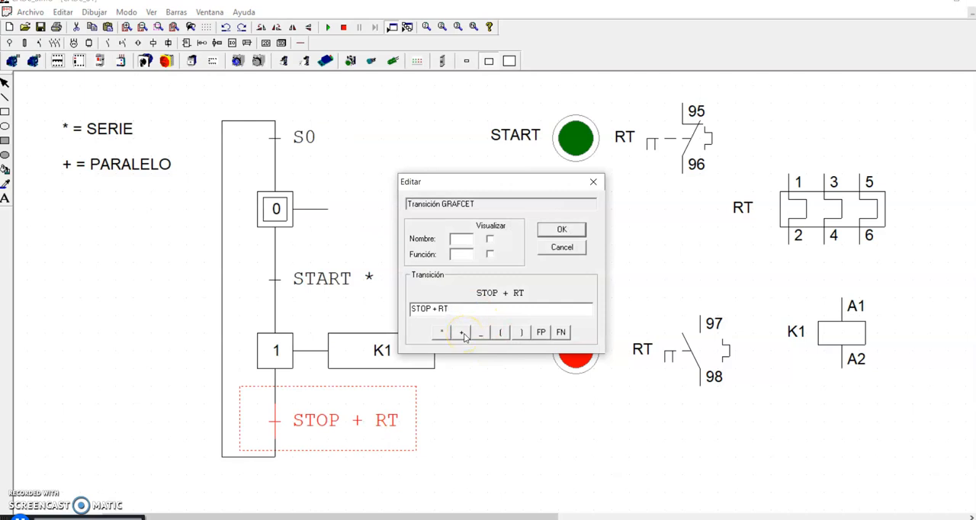
pyautogui.moveTo(503, 185); pyautogui.dragTo(570, 281)
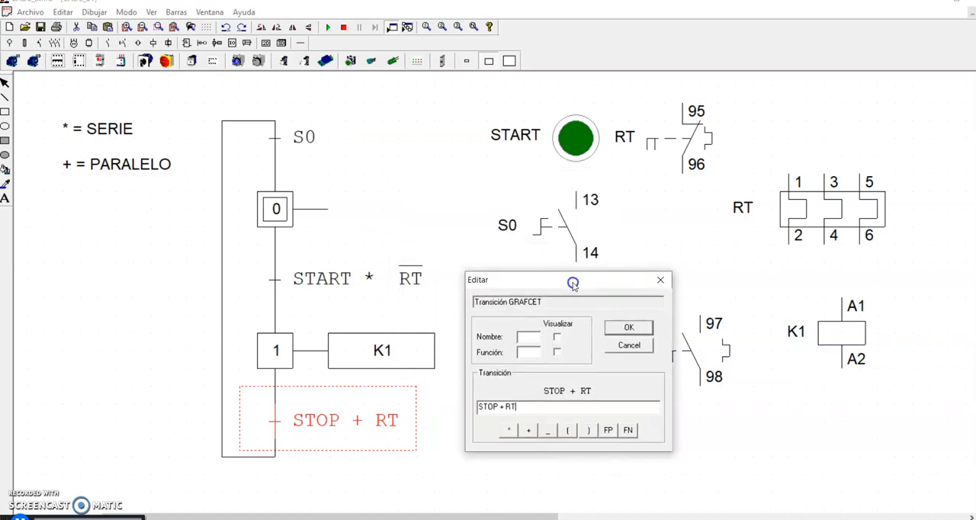
pyautogui.click(528, 431)
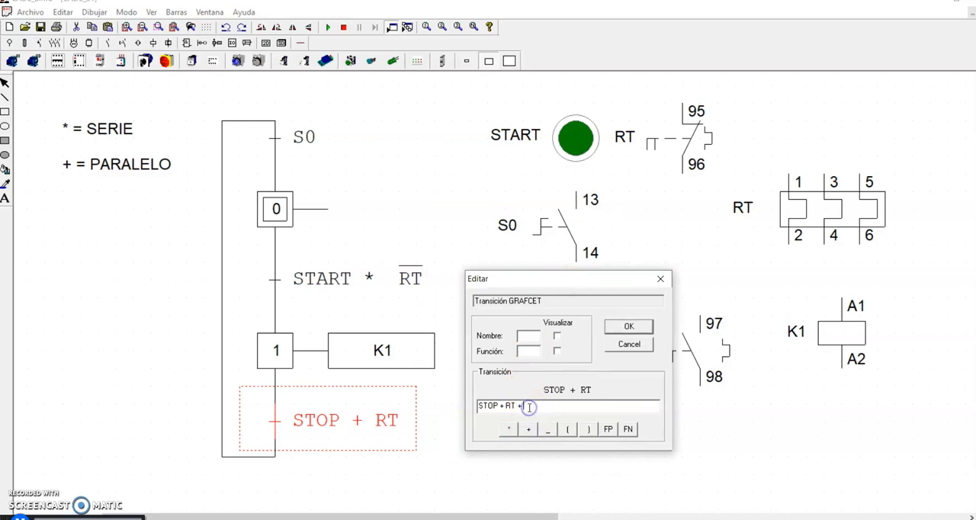
pyautogui.click(637, 326)
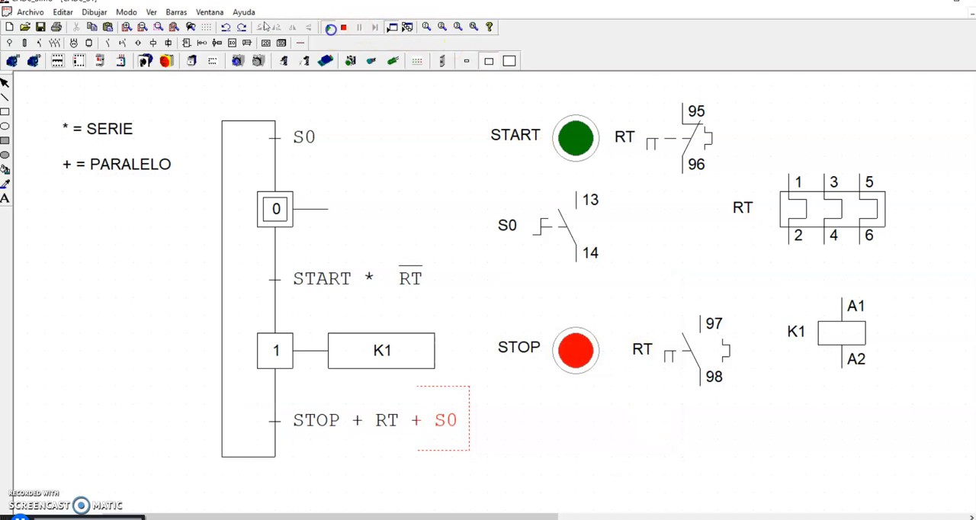
# - Simulate the STOP + RT + S0 condition by closing S0 and operating START and STOP, and end the simulation
pyautogui.click(330, 28)
pyautogui.click(513, 259)
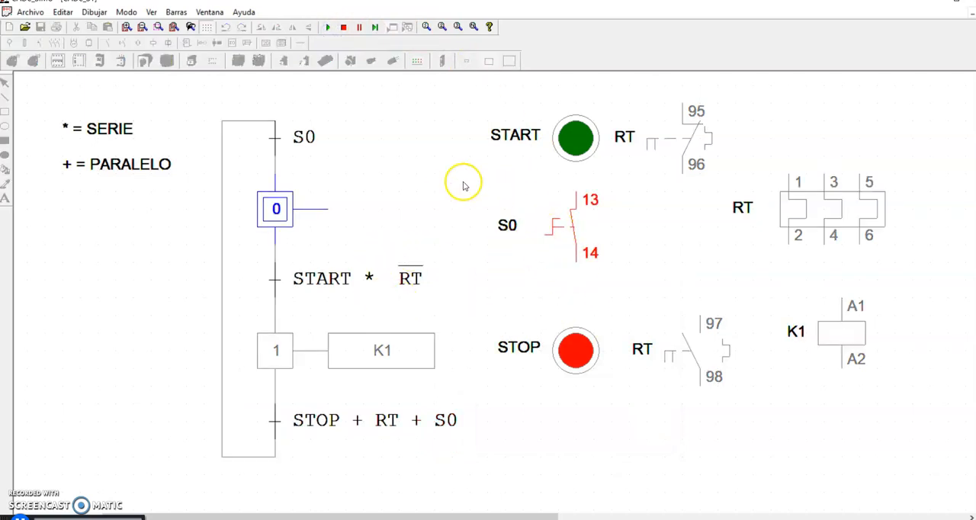
pyautogui.click(573, 146)
pyautogui.click(576, 360)
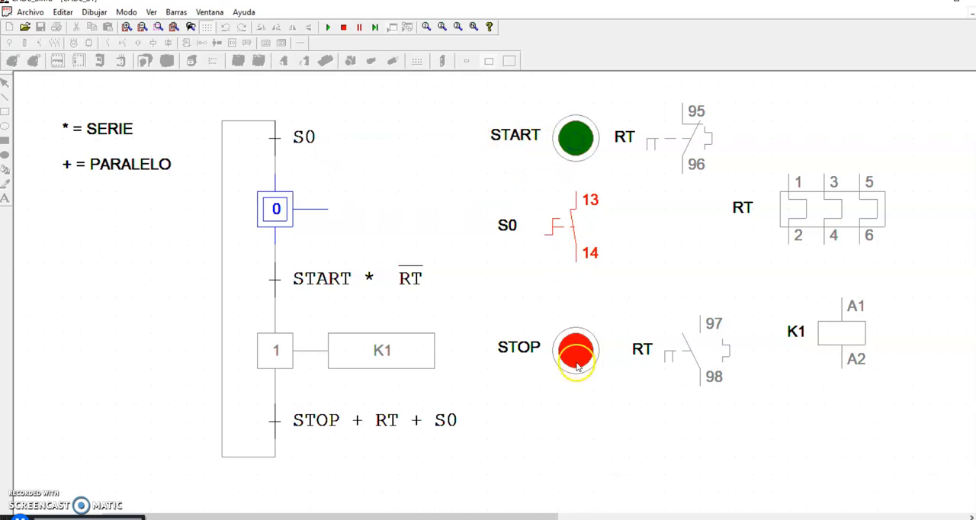
pyautogui.click(344, 28)
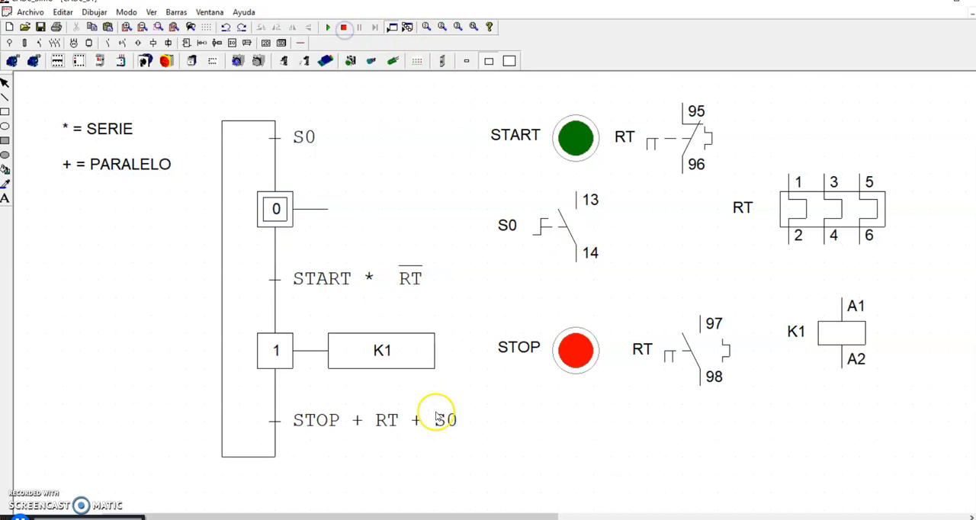
# - Negate S0 in the transition below step 1, giving STOP + RT + _S0, and realign the transition with the GRAFCET line
pyautogui.doubleClick(436, 418)
pyautogui.click(463, 308)
pyautogui.press('BackSpace')
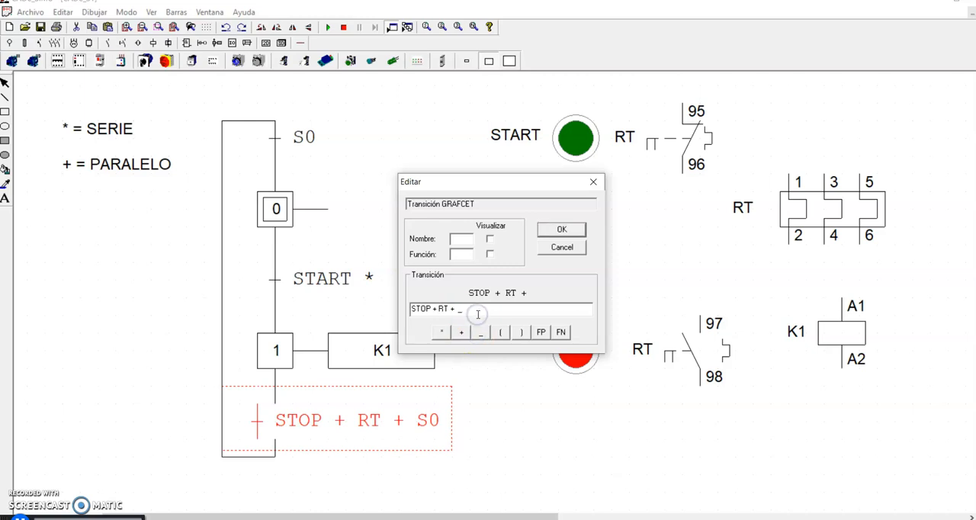
pyautogui.click(555, 231)
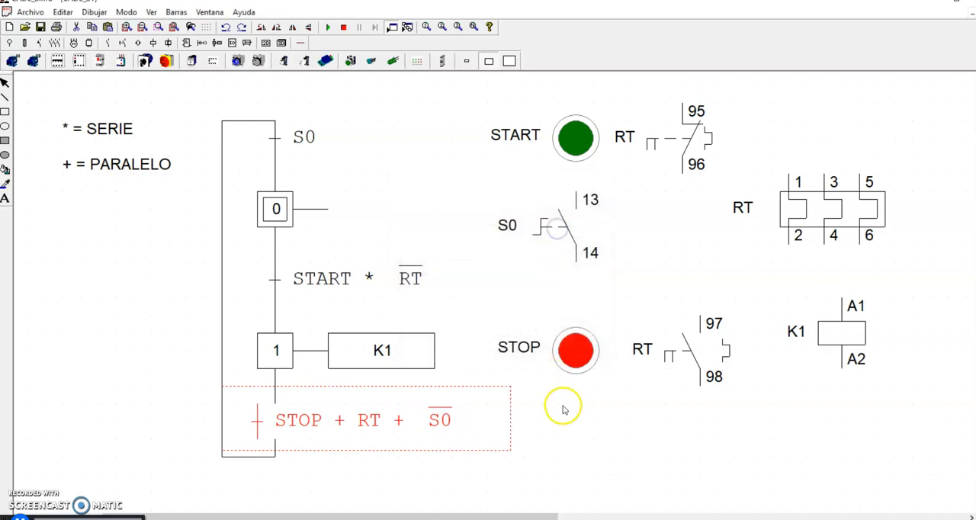
pyautogui.click(333, 416)
pyautogui.click(578, 449)
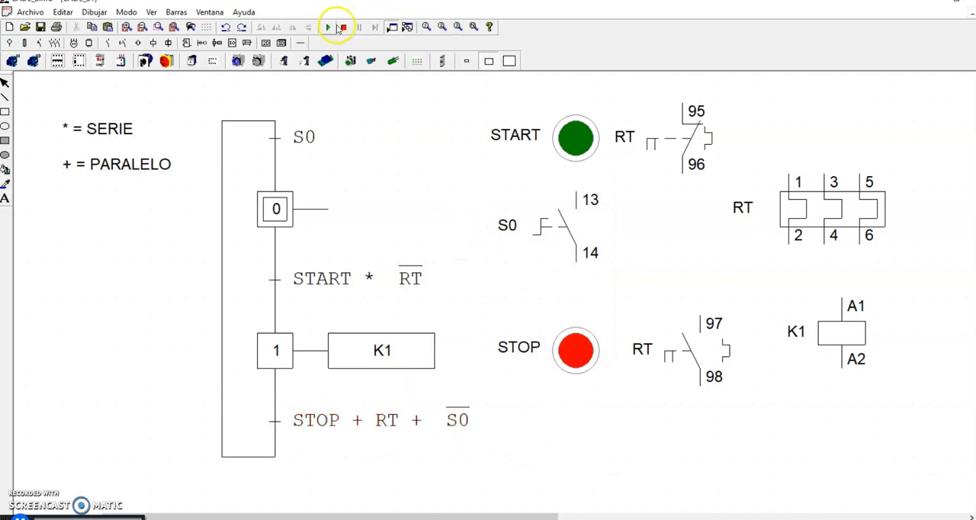
# - Run the simulation, close S0 and alternate START and STOP three times, finishing with K1 started again
pyautogui.click(338, 28)
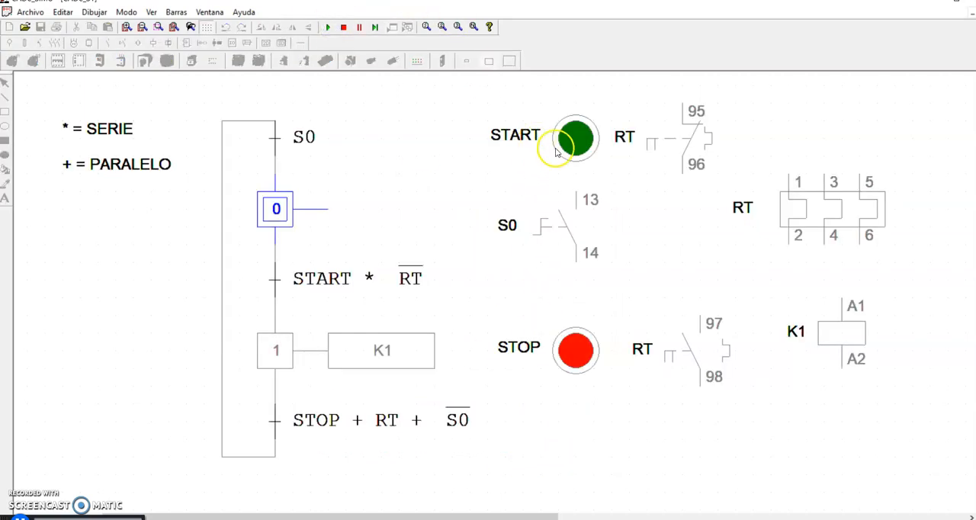
pyautogui.click(563, 239)
pyautogui.click(562, 140)
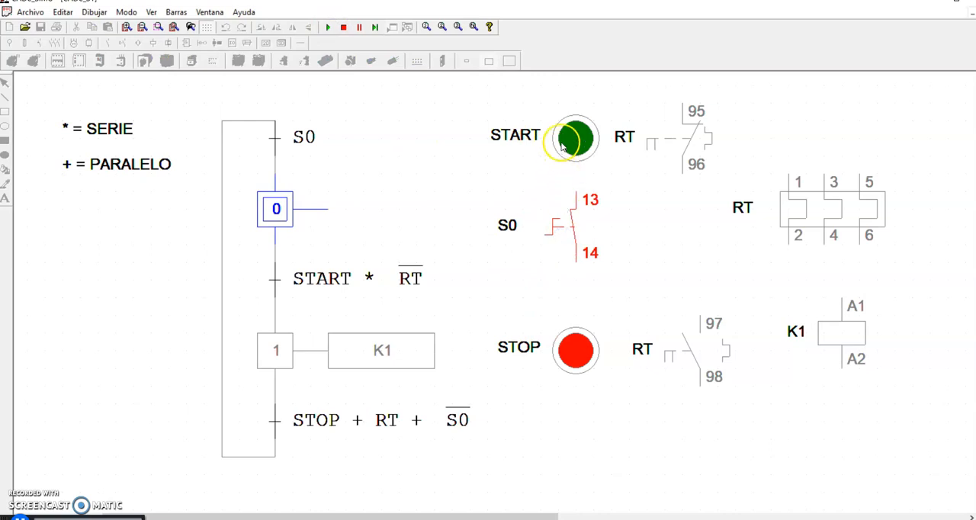
pyautogui.click(564, 352)
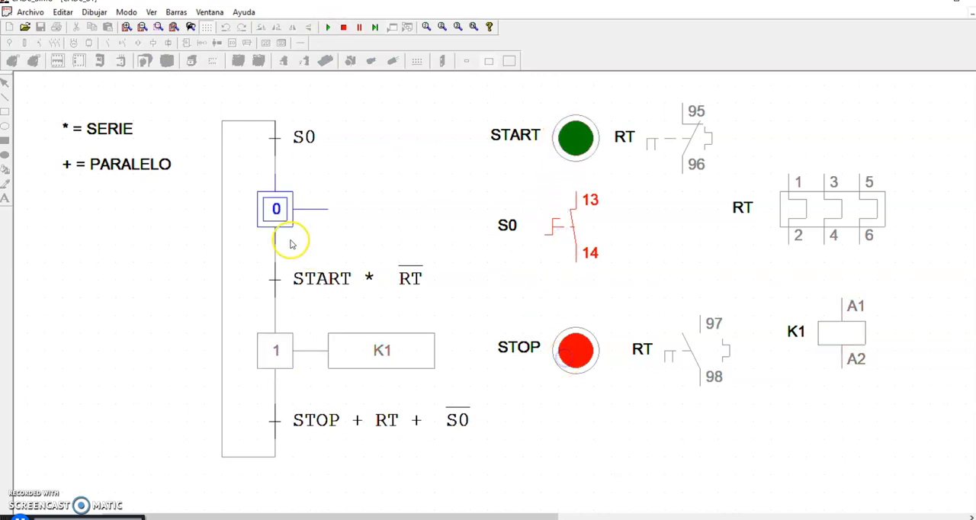
pyautogui.click(573, 141)
pyautogui.click(573, 351)
pyautogui.click(576, 142)
pyautogui.click(572, 352)
pyautogui.click(560, 145)
# - Open S0 while K1 is running, try to restart with START, and operate S0 and STOP again
pyautogui.click(570, 240)
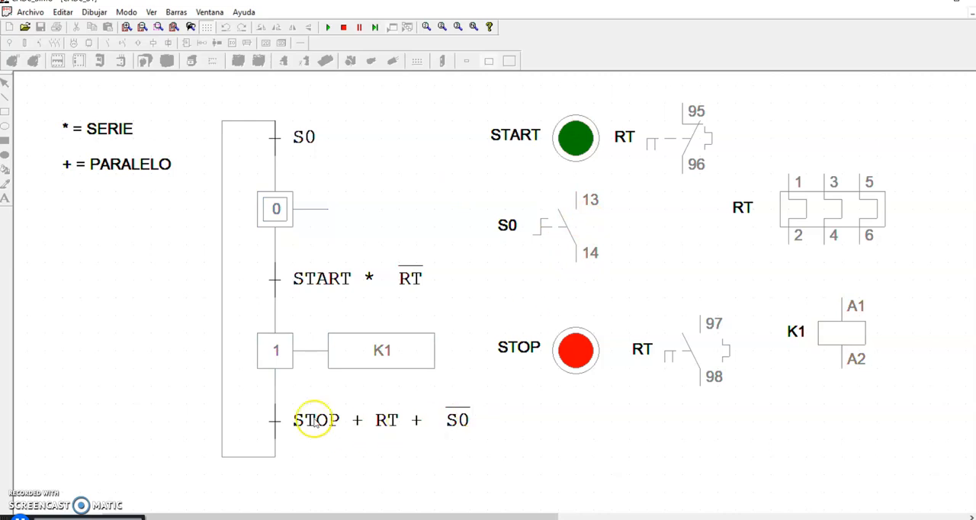
pyautogui.click(574, 145)
pyautogui.click(572, 144)
pyautogui.click(541, 232)
pyautogui.click(585, 376)
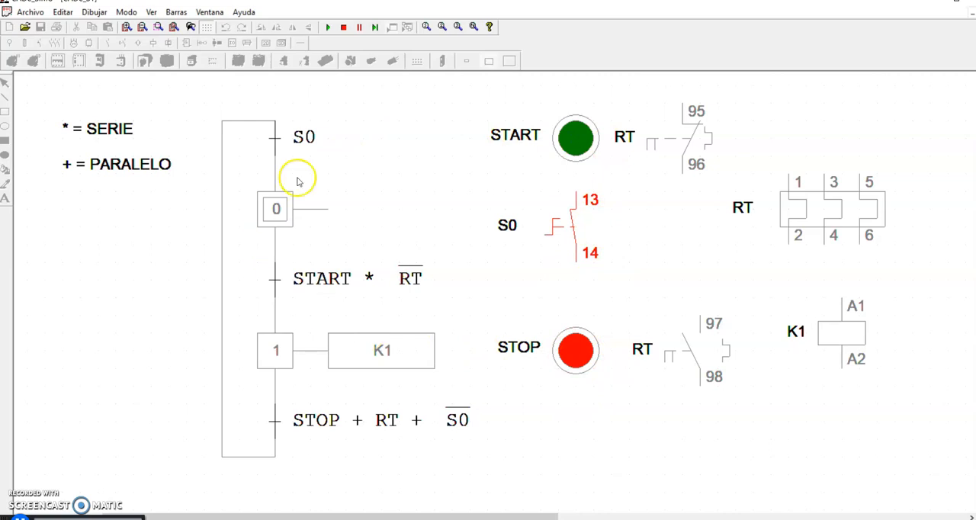
pyautogui.click(564, 222)
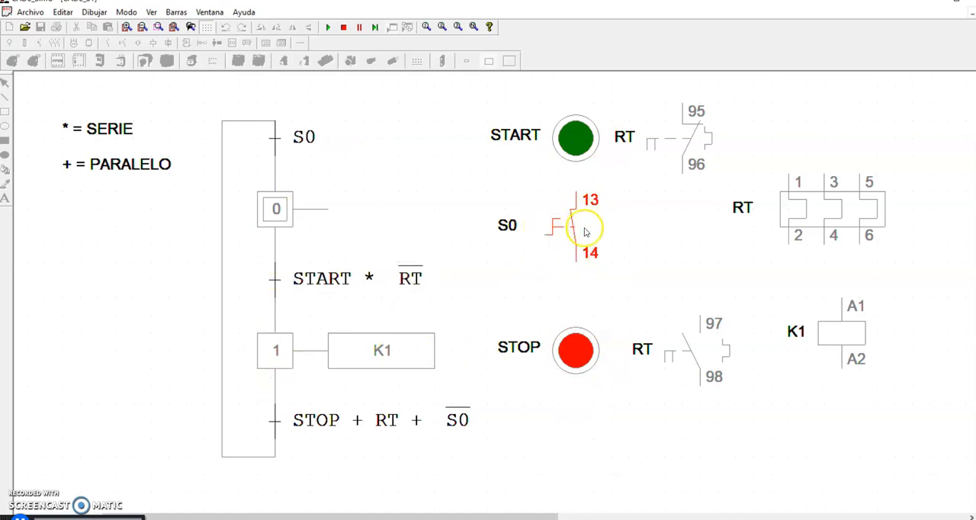
# - Restart the simulation, close S0, alternate START and STOP twice, and start K1 again
pyautogui.click(327, 27)
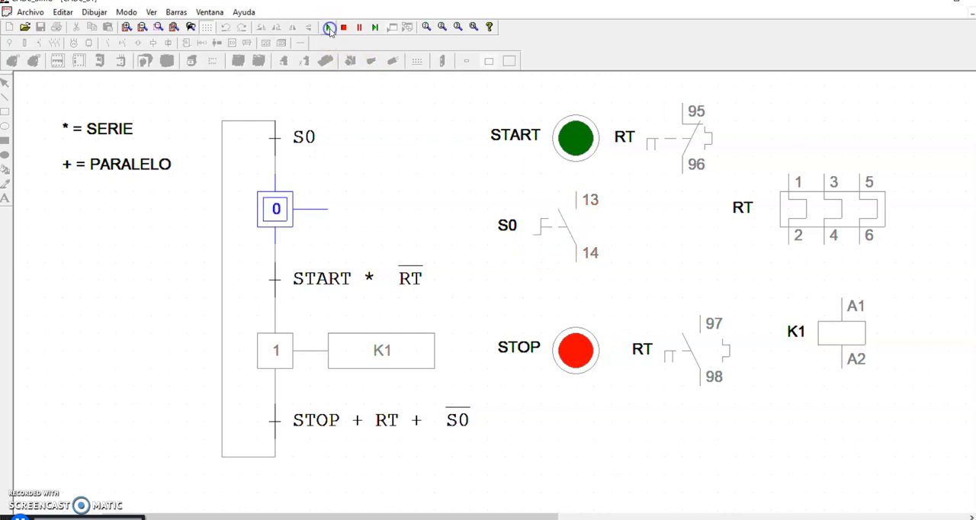
pyautogui.click(568, 217)
pyautogui.click(564, 137)
pyautogui.click(573, 347)
pyautogui.click(572, 139)
pyautogui.click(581, 365)
pyautogui.click(573, 140)
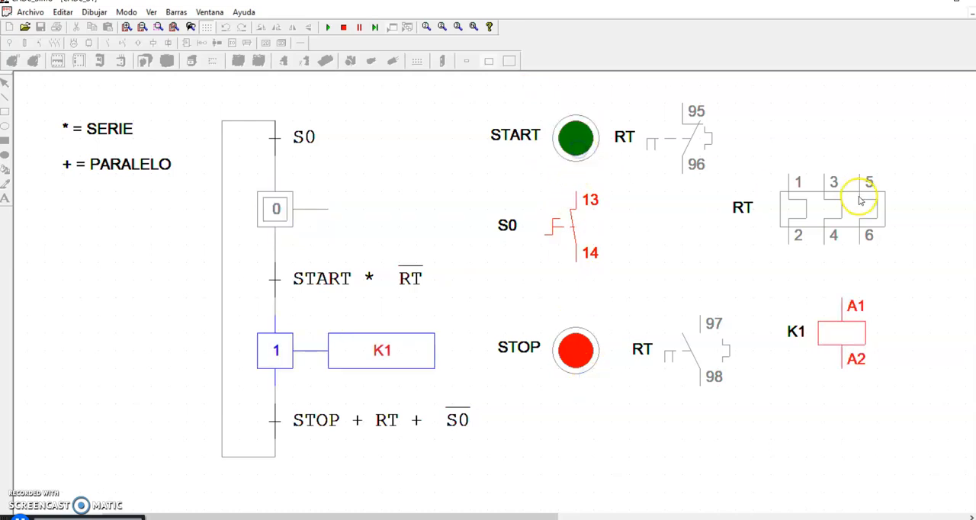
# - Trip the three-pole thermal relay RT with S0 closed and K1 running, and try to restart K1 with START
pyautogui.click(851, 220)
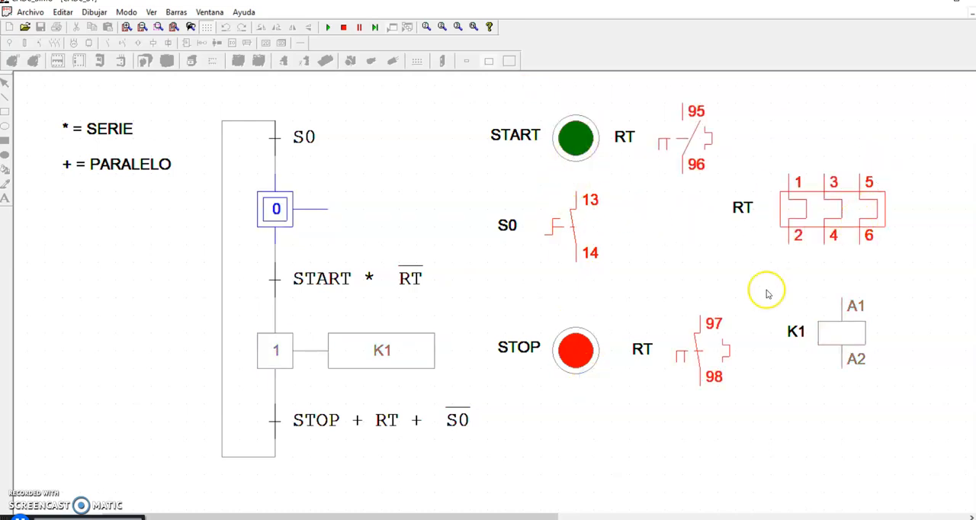
pyautogui.click(576, 138)
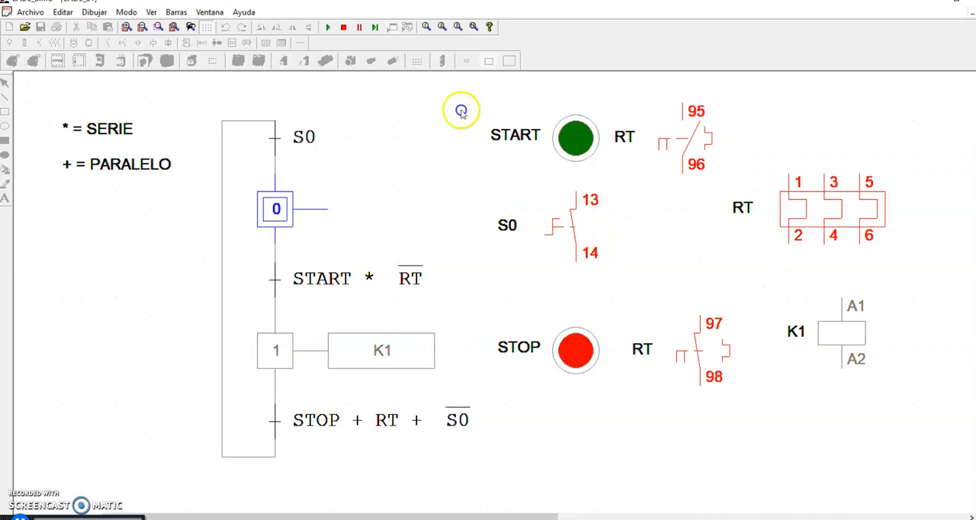
pyautogui.click(578, 142)
# - Reset the thermal relay RT, start K1, open S0 to cut the sequence, and end the simulation
pyautogui.click(877, 210)
pyautogui.click(575, 137)
pyautogui.click(568, 228)
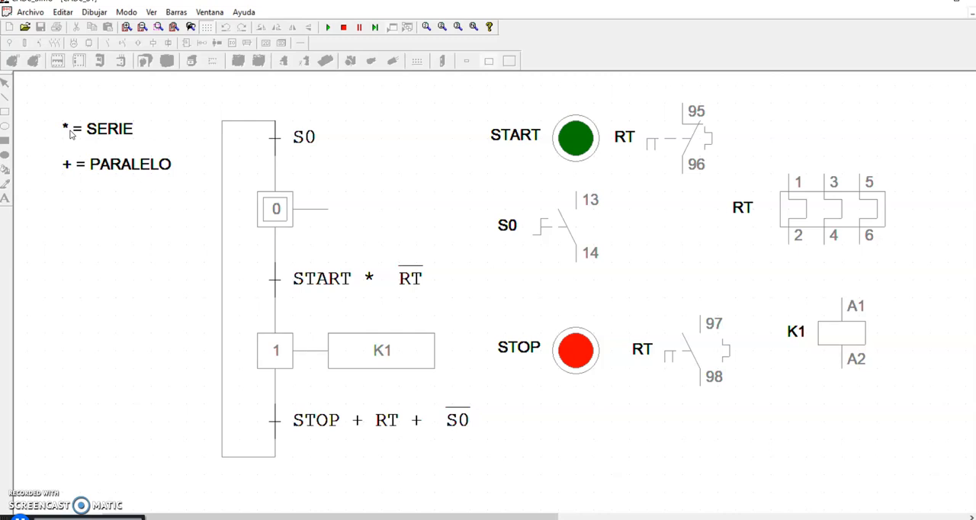
pyautogui.click(729, 424)
pyautogui.click(344, 28)
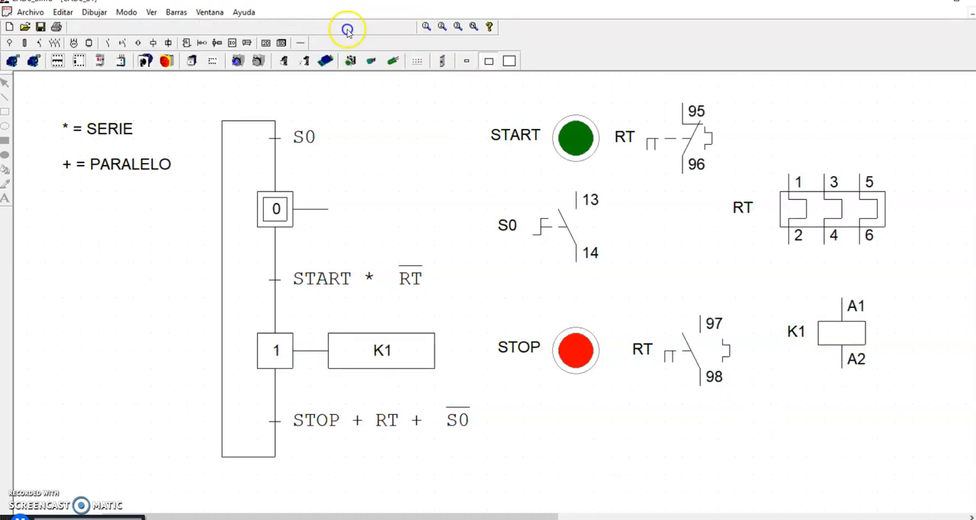